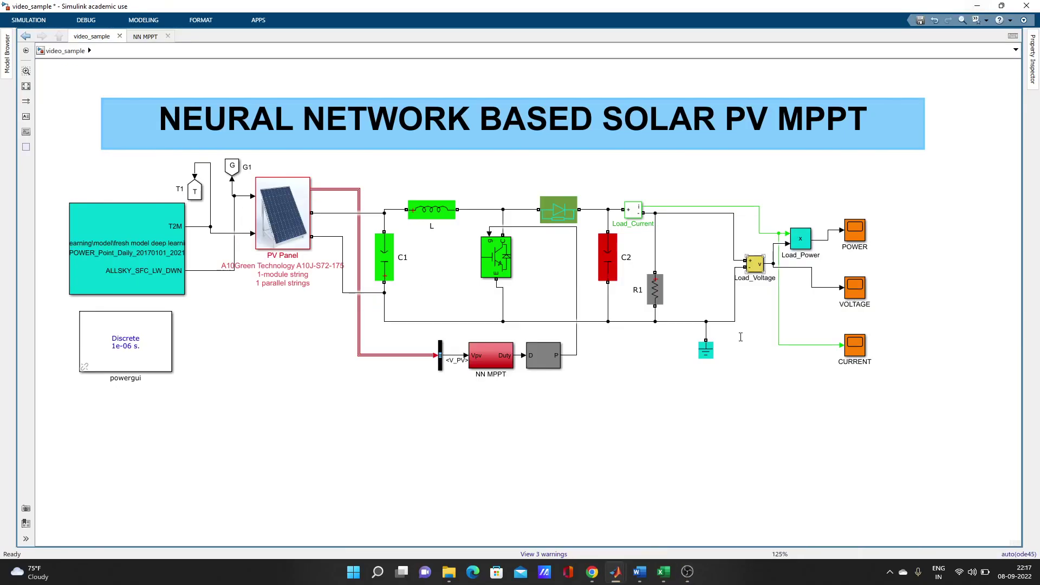
Step: Review the PV Panel parameters, keeping the A10Green Technology A10J-S72-175 module
click(741, 339)
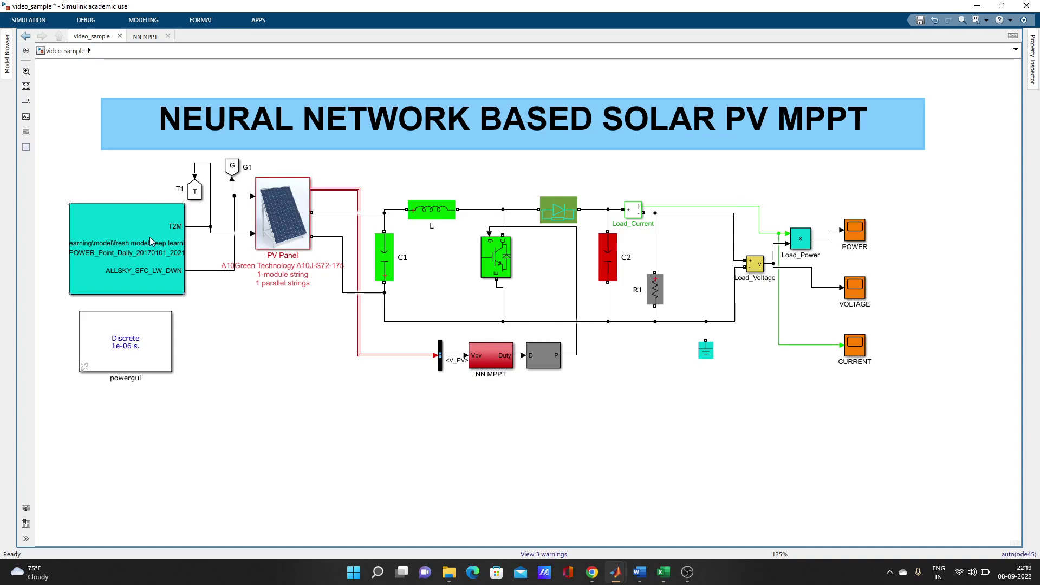
click(291, 432)
click(285, 242)
click(276, 242)
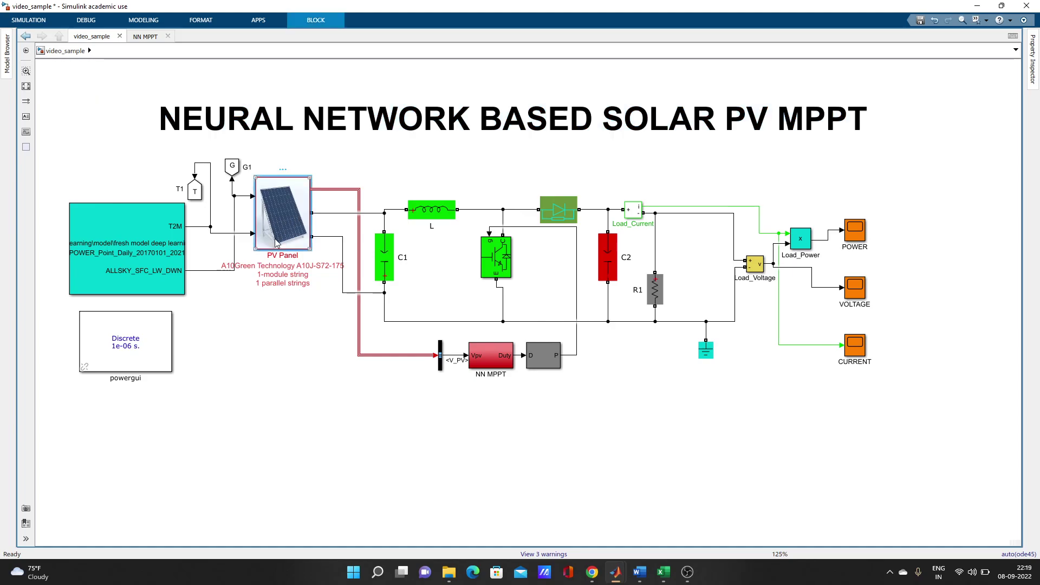
double_click(276, 243)
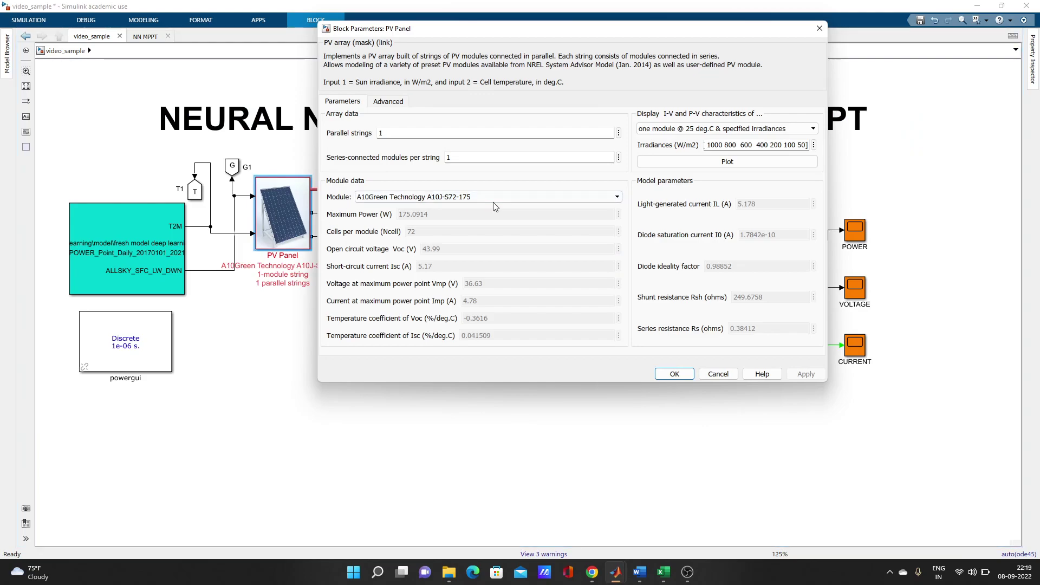
click(615, 205)
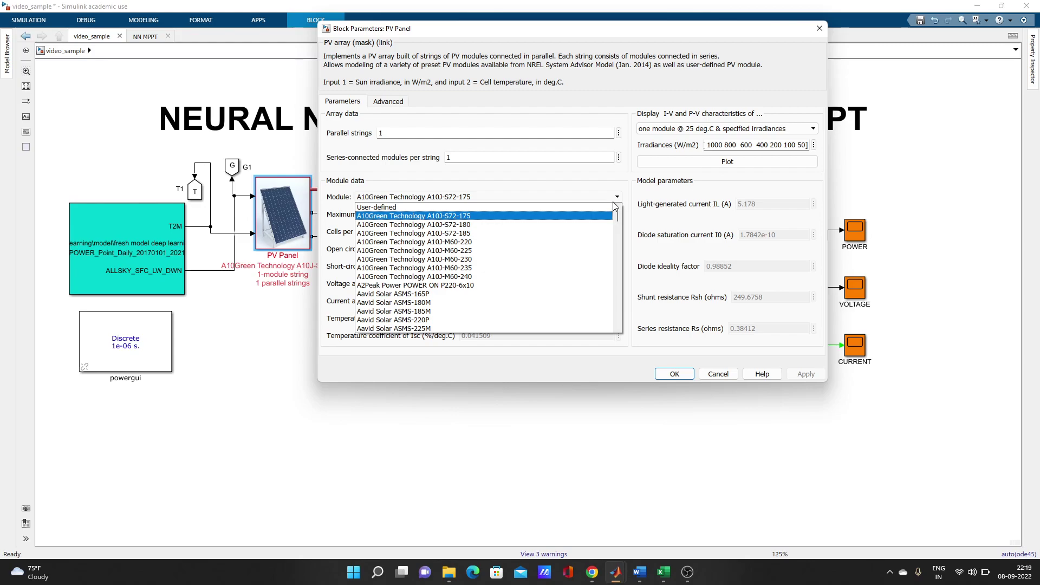
click(614, 206)
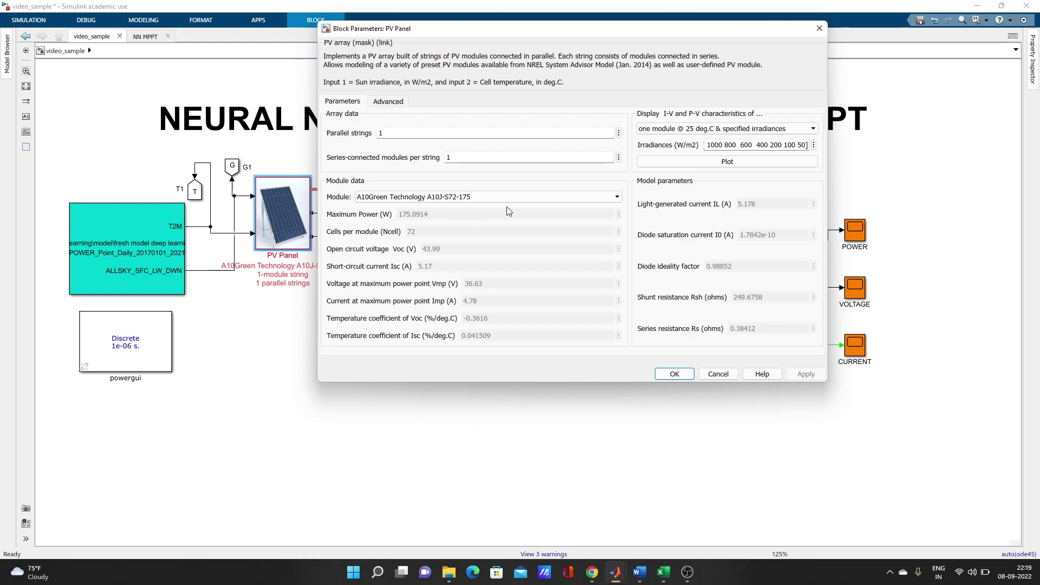
click(526, 198)
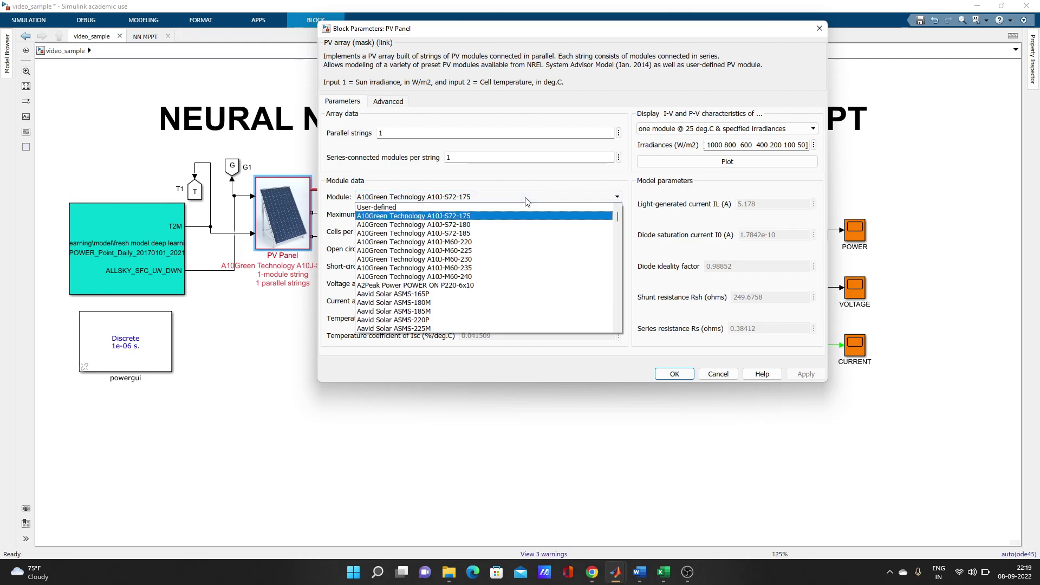
click(545, 186)
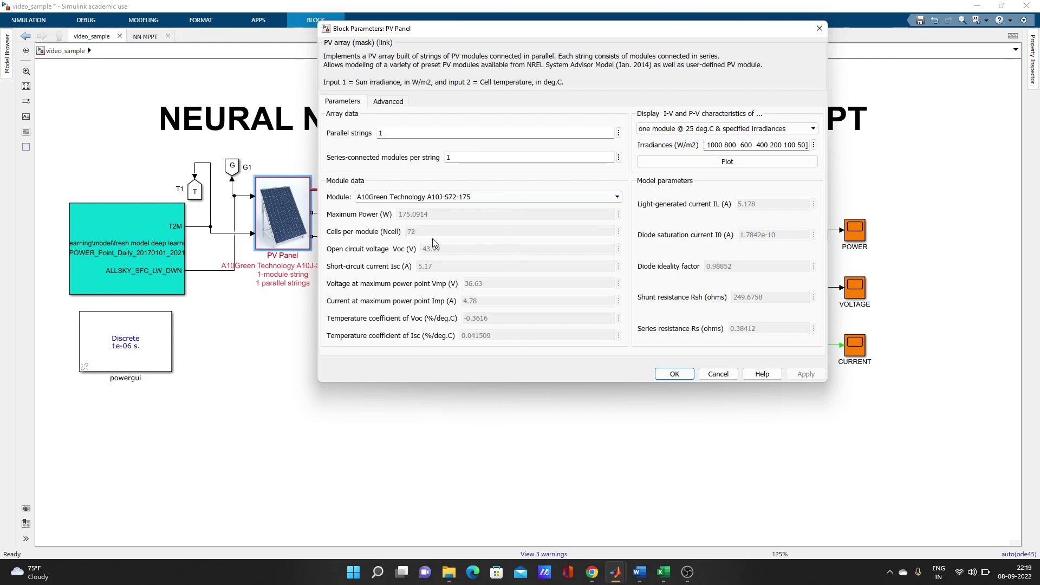
click(675, 374)
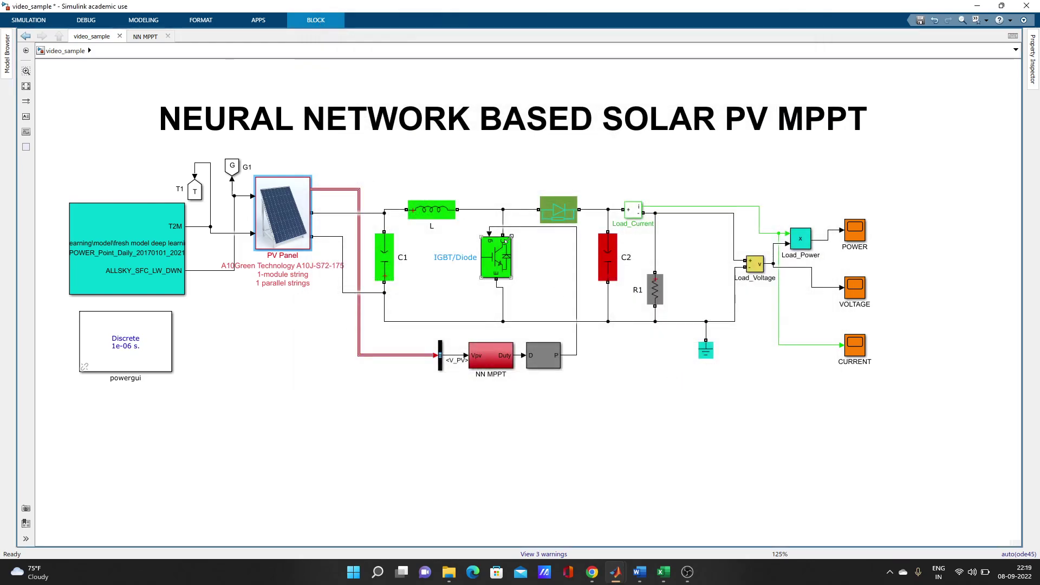
Step: Point out the From Spreadsheet, PV Panel and PWM Generator (DC-DC) blocks
click(74, 217)
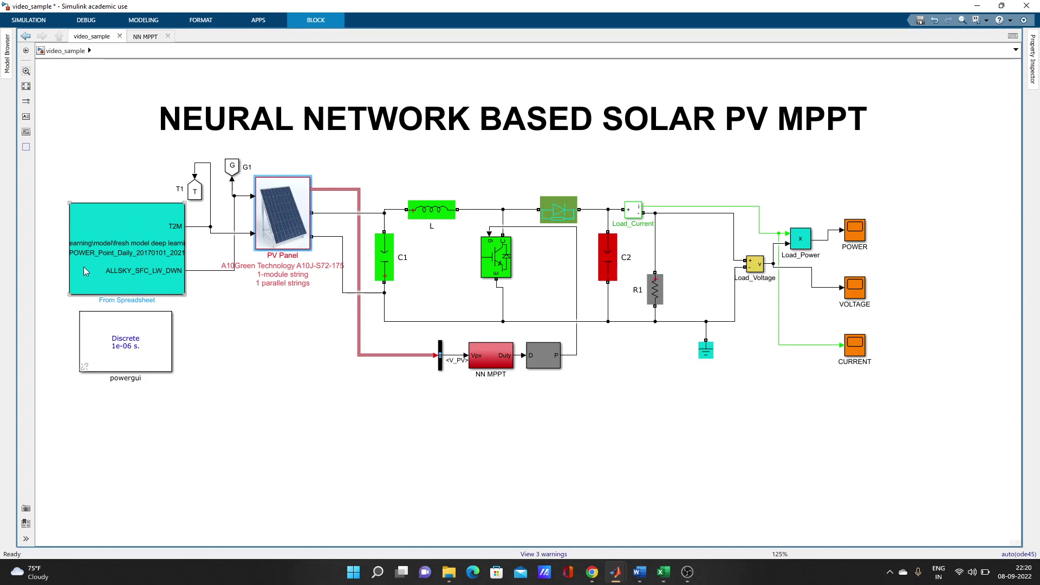
click(259, 235)
click(158, 263)
click(540, 356)
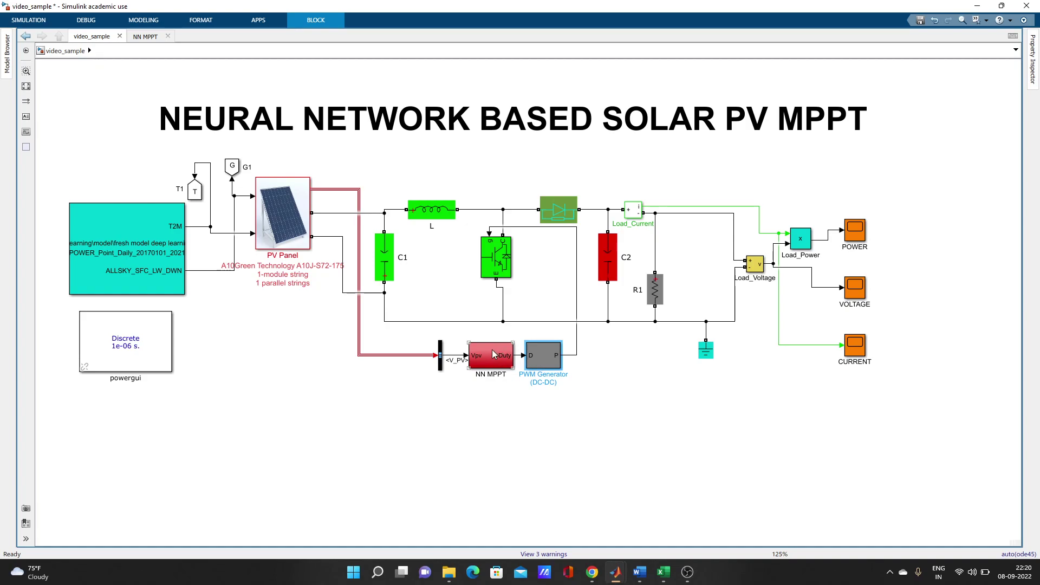
Step: Inspect capacitor C1, inductor L and Diode parameters, leaving them unchanged
click(388, 264)
double_click(388, 264)
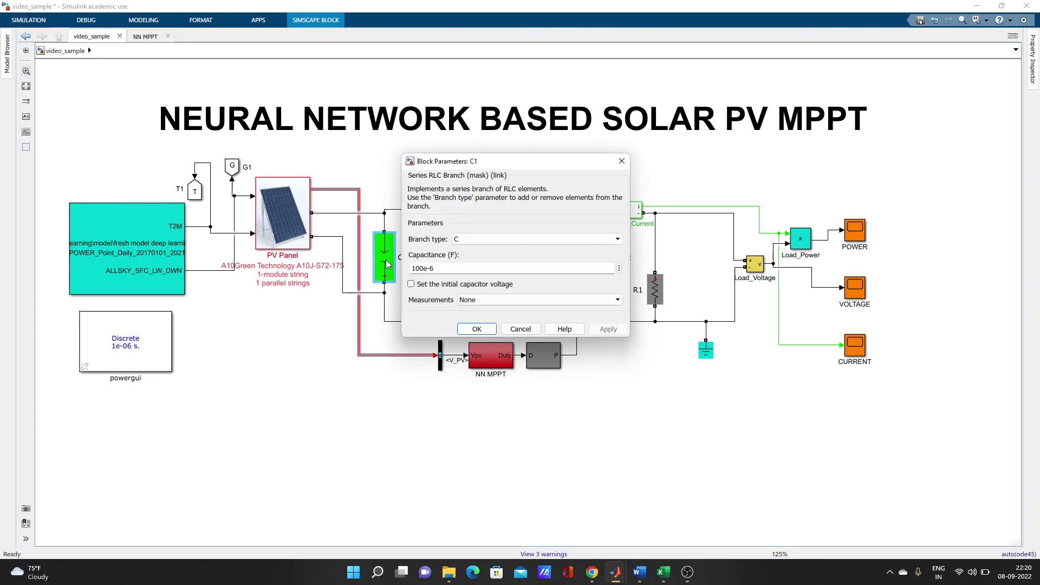
click(474, 331)
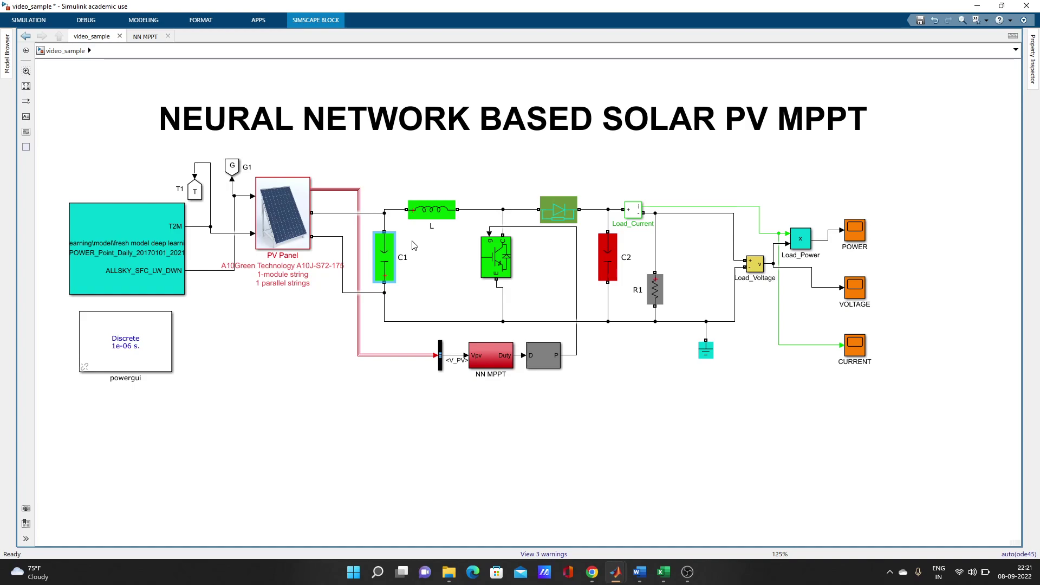
click(421, 214)
double_click(421, 214)
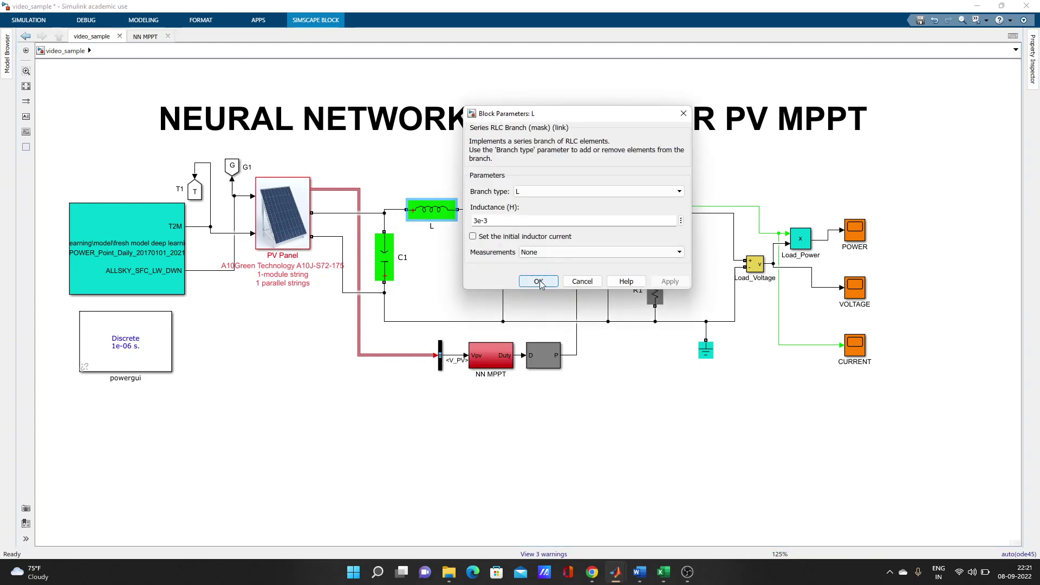
click(539, 282)
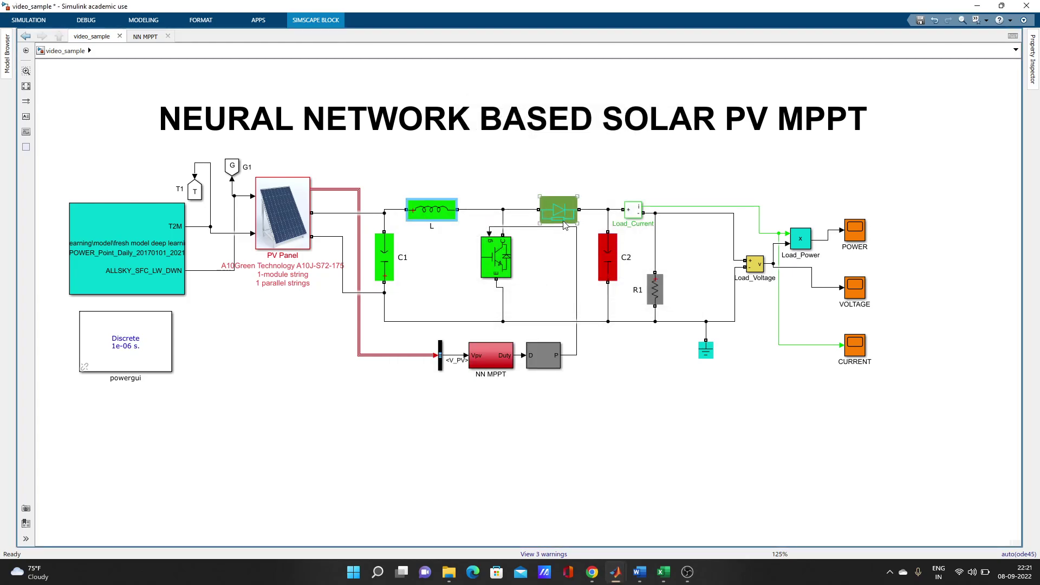
double_click(561, 219)
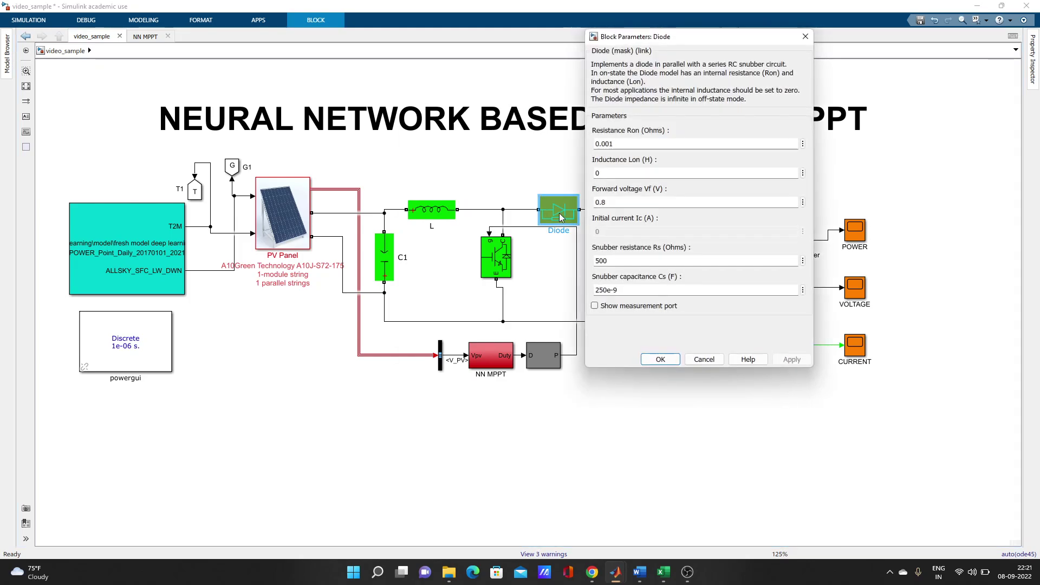
click(676, 360)
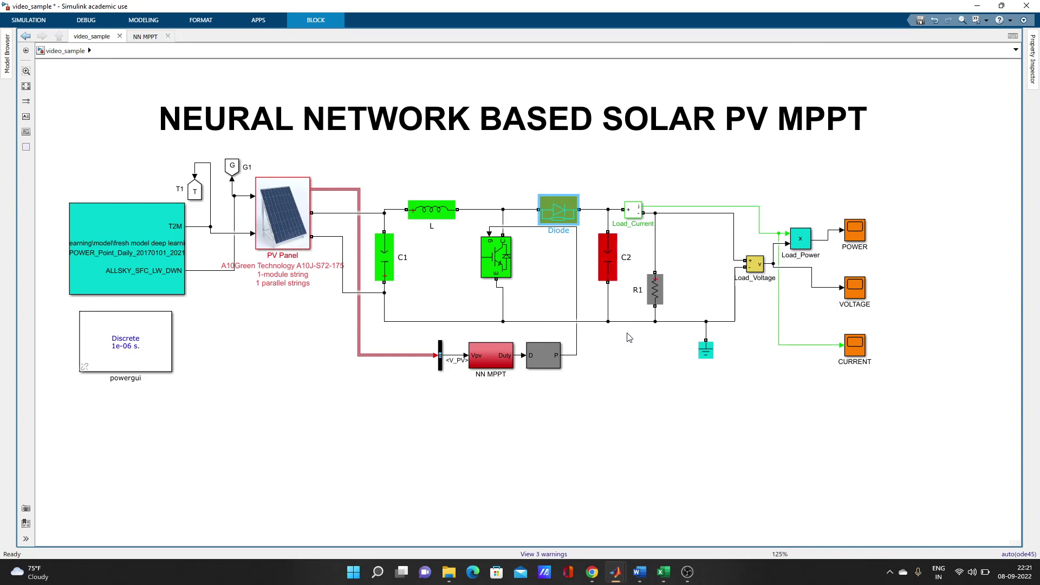
Step: Check IGBT/Diode and C2 parameters, then point out R1, ground and Load_Power blocks
click(505, 259)
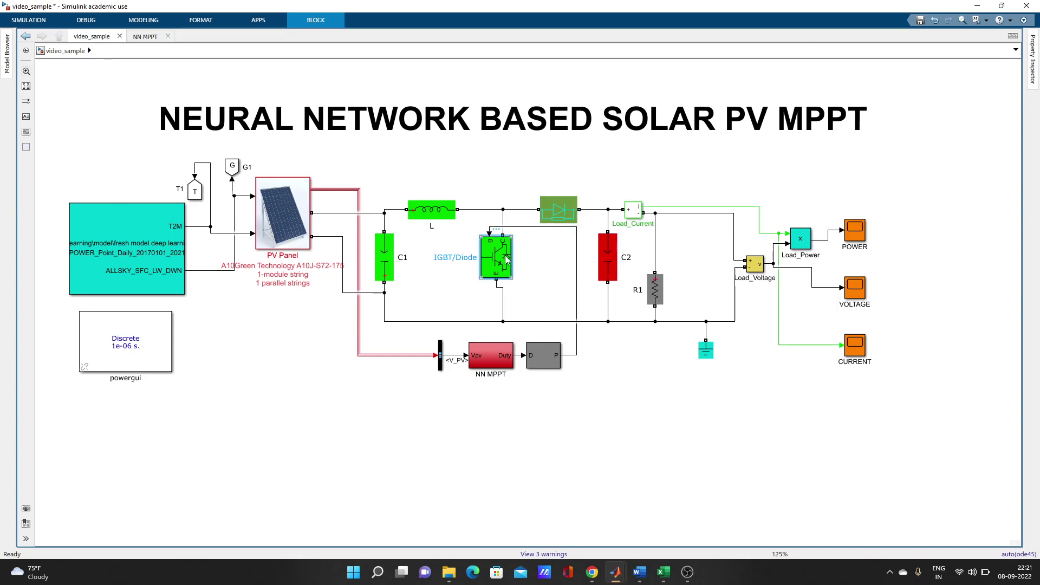
double_click(507, 260)
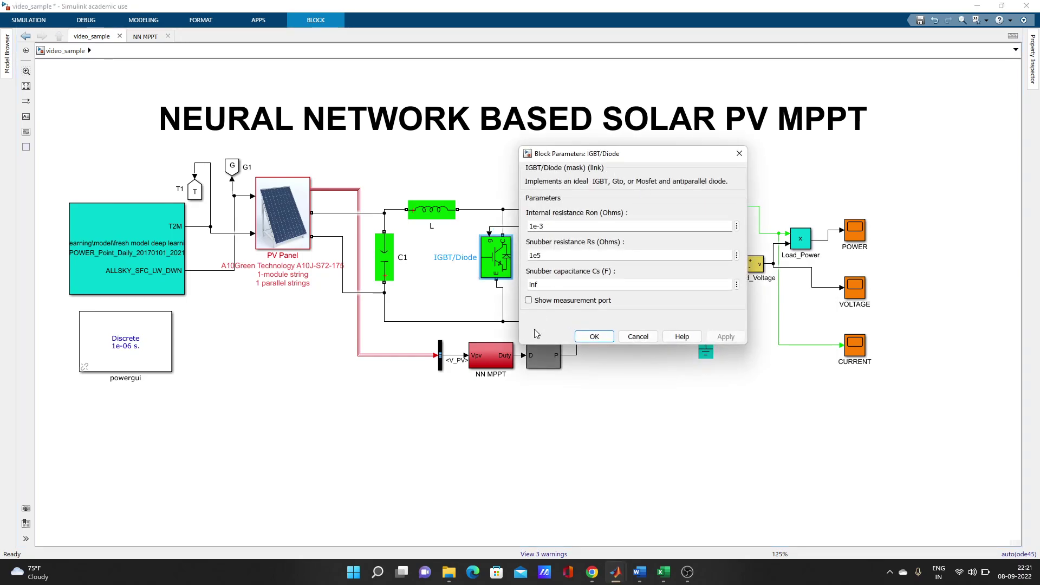
click(607, 338)
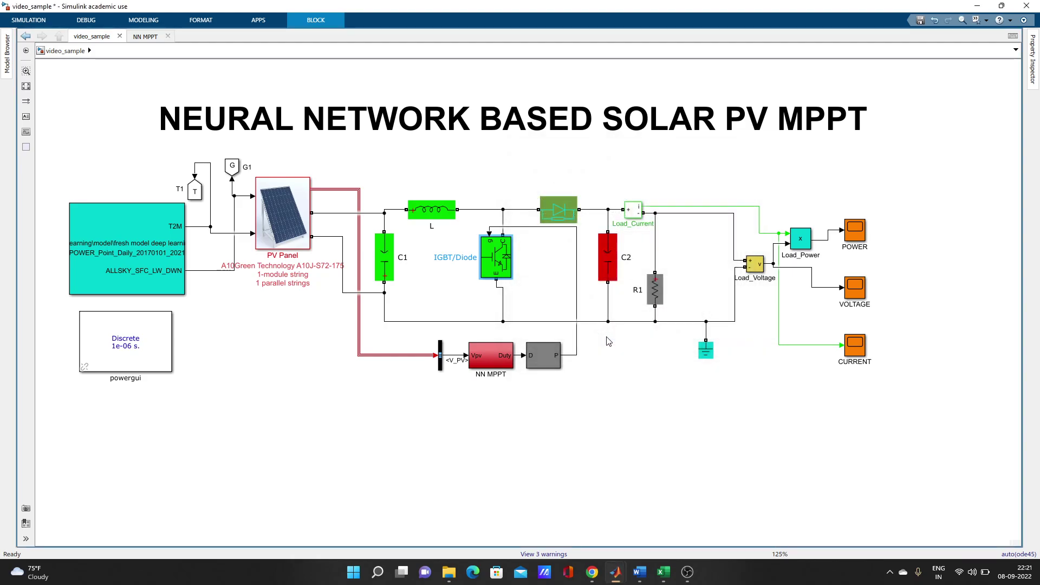
click(608, 259)
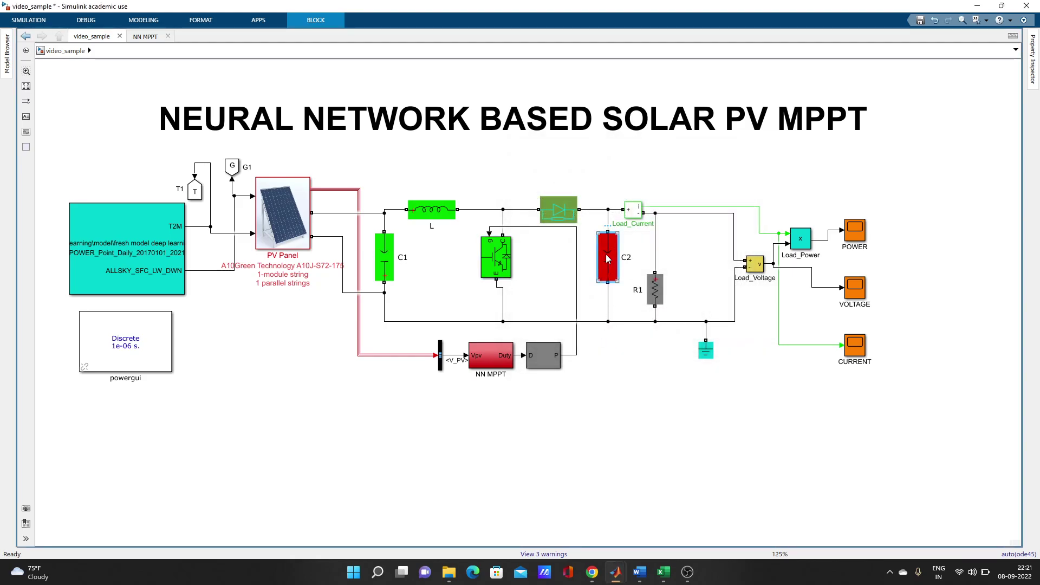
double_click(608, 259)
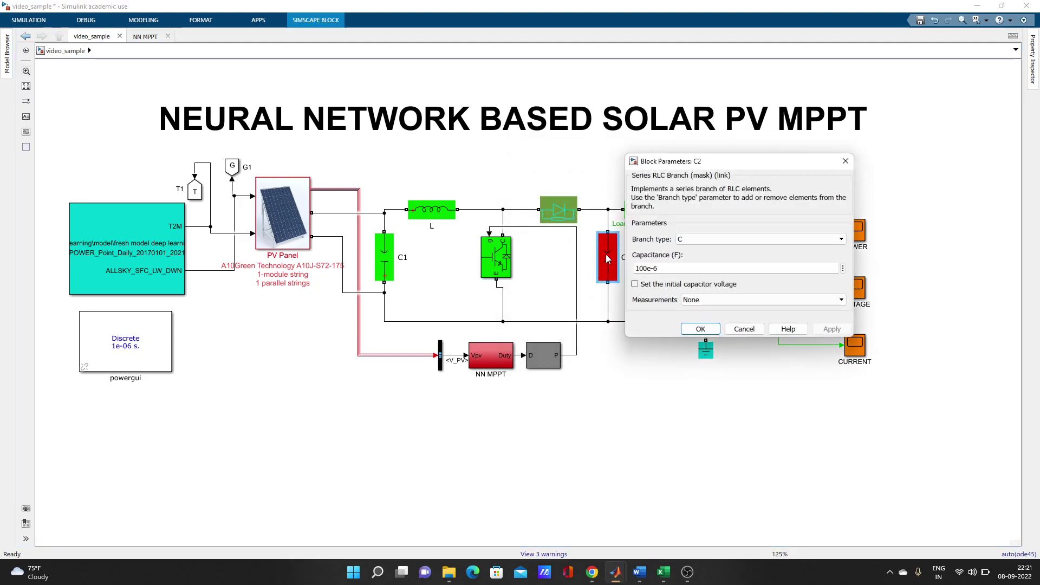
click(697, 330)
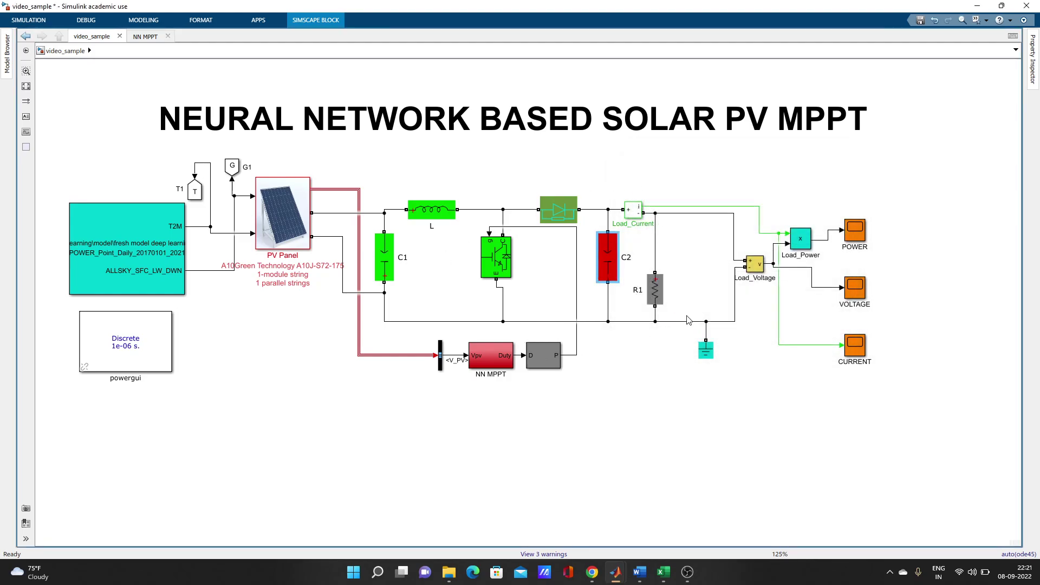
click(652, 288)
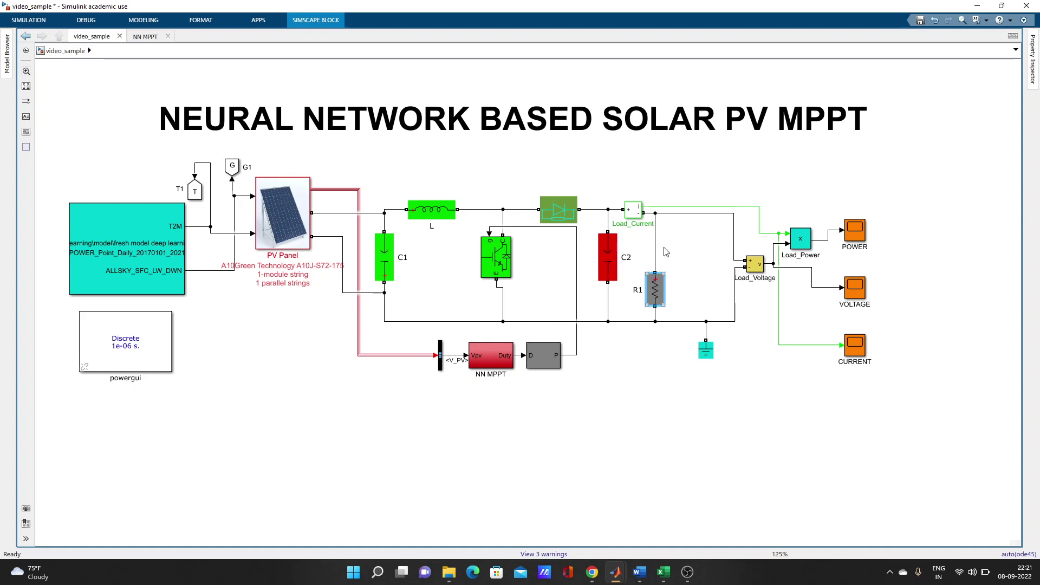
click(705, 352)
click(795, 243)
click(893, 245)
Step: Run the simulation and highlight the NN MPPT controller block
click(35, 24)
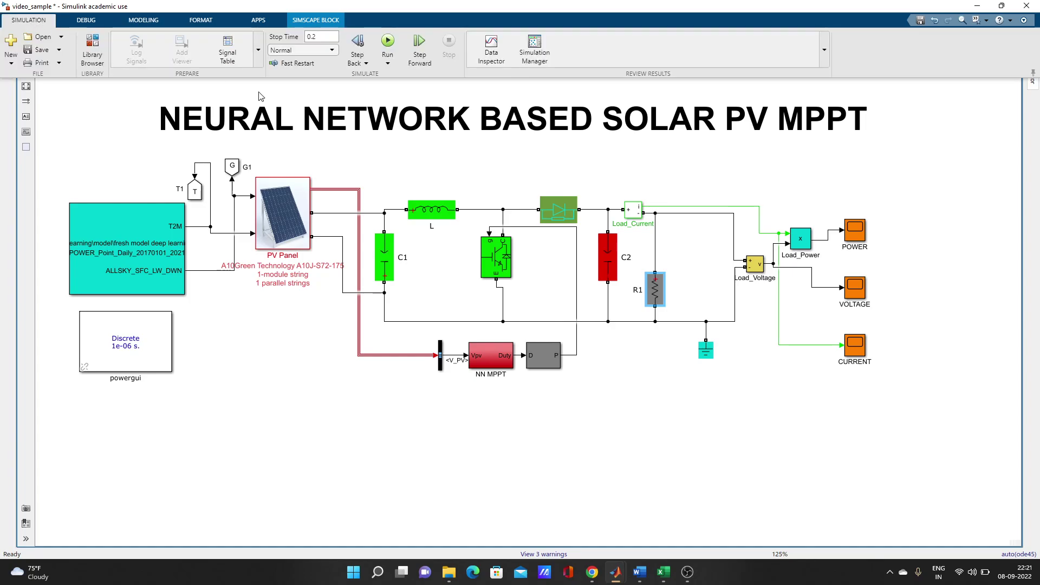
click(387, 42)
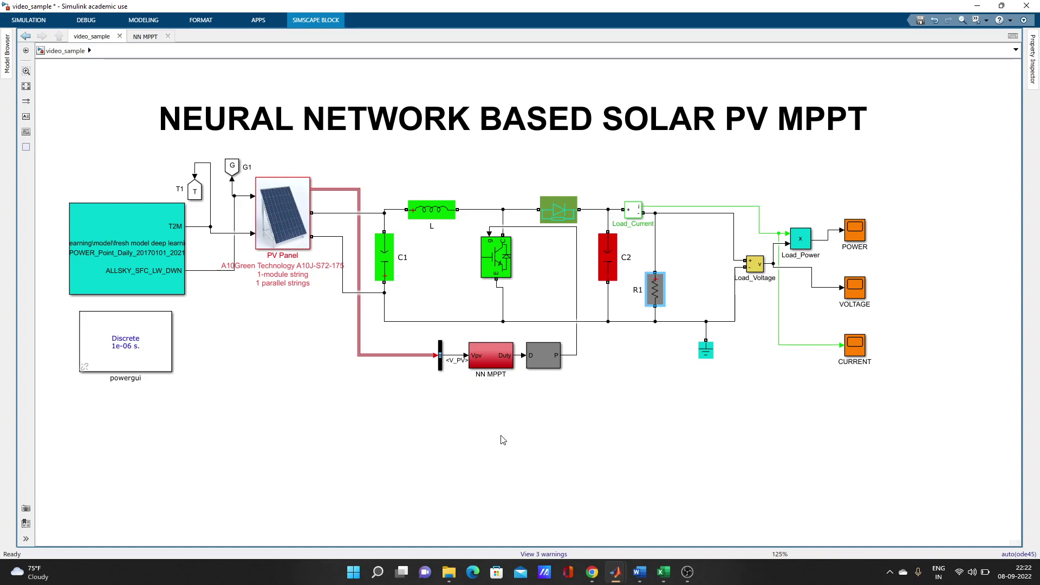
click(492, 362)
click(457, 303)
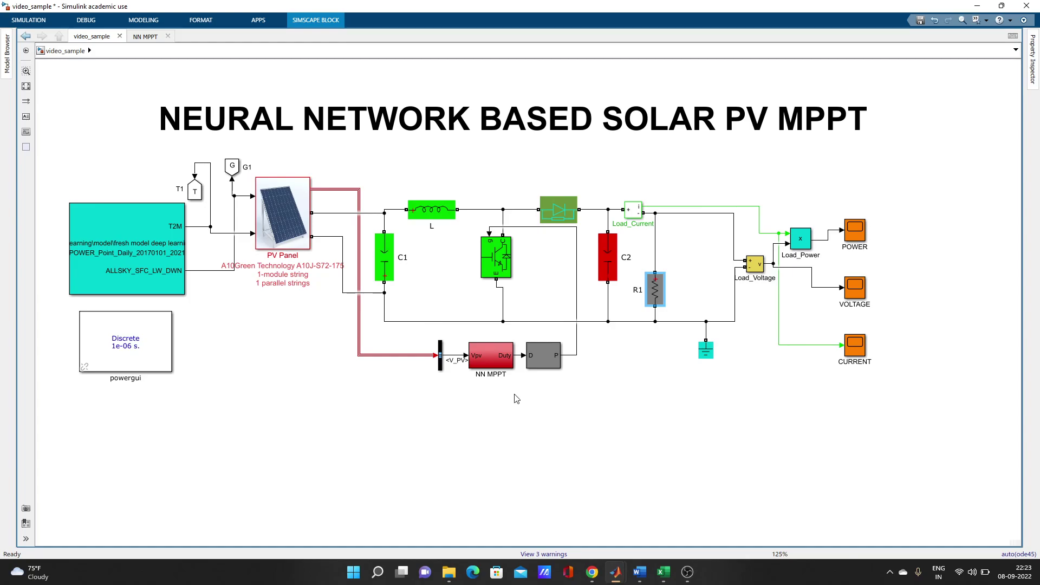
Step: View the Function Fitting Neural Network inside NN MPPT, return up, then reopen the subsystem
double_click(483, 353)
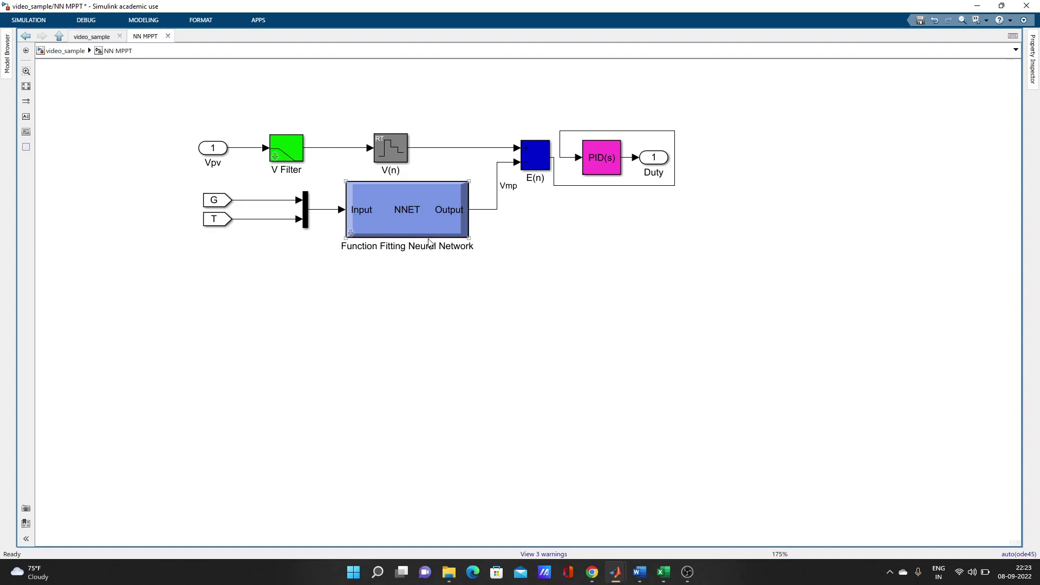
click(461, 233)
click(487, 199)
click(55, 50)
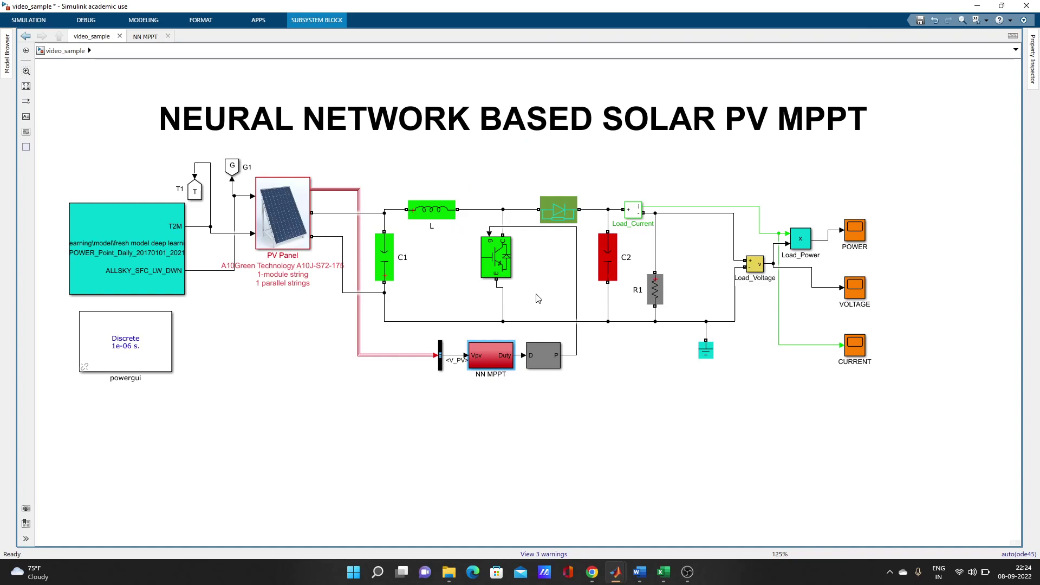
click(541, 355)
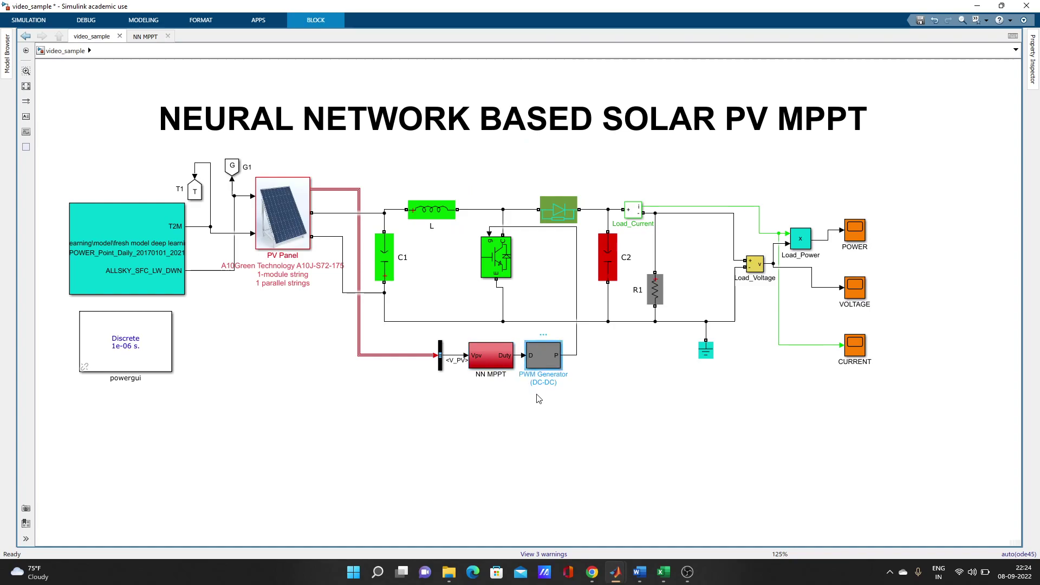
click(499, 271)
double_click(492, 353)
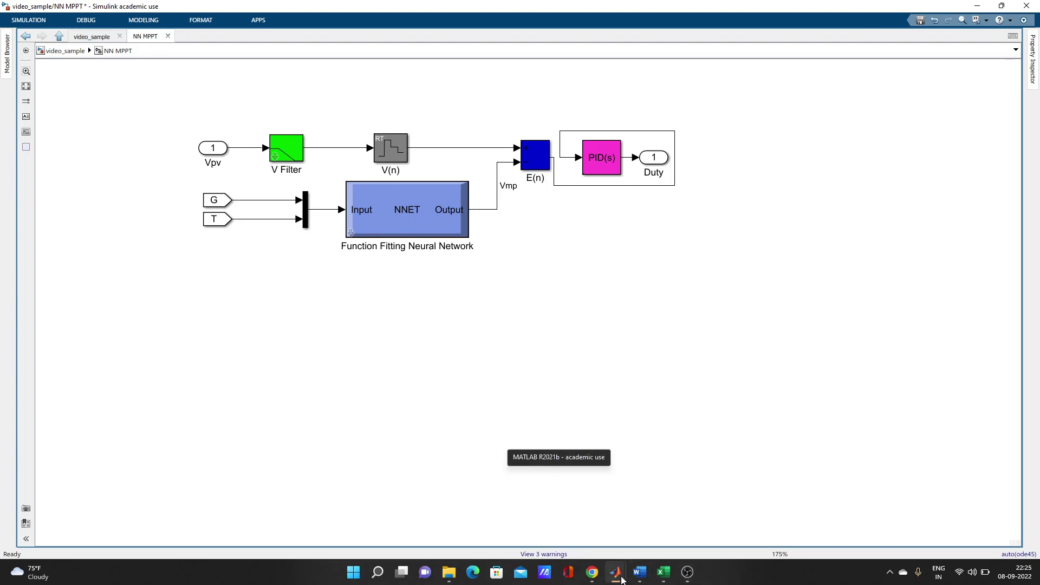
Step: Switch to MATLAB and clear the scope errors from the Command Window
mouse_move(622, 580)
click(568, 528)
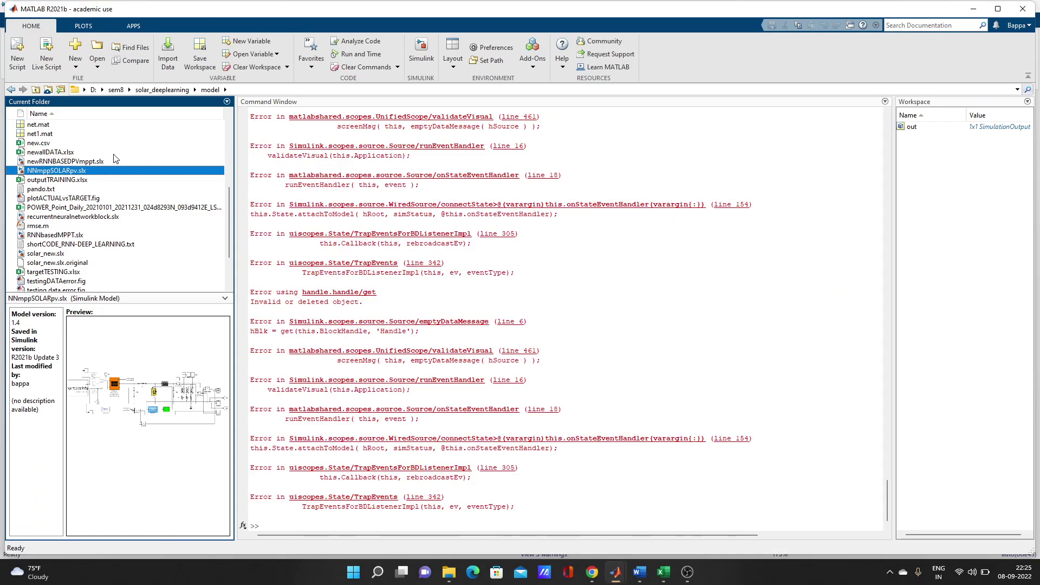
scroll(126, 216, up, 5)
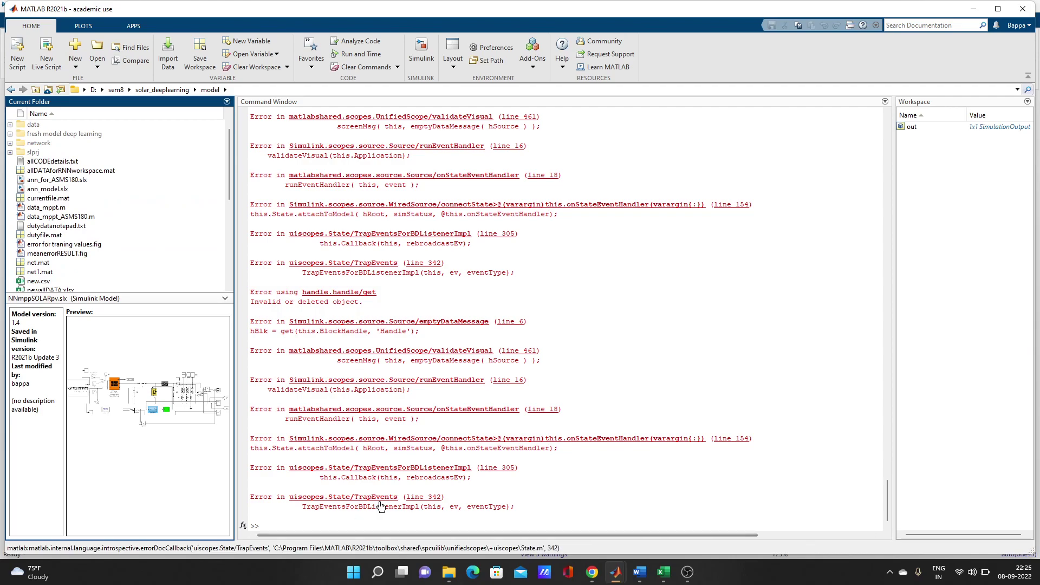
click(885, 101)
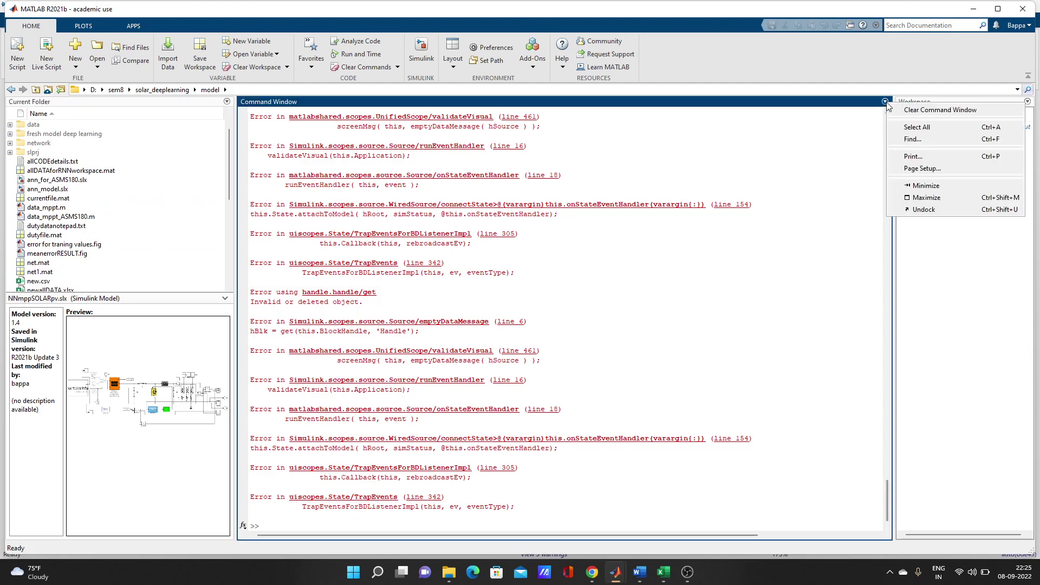
click(926, 110)
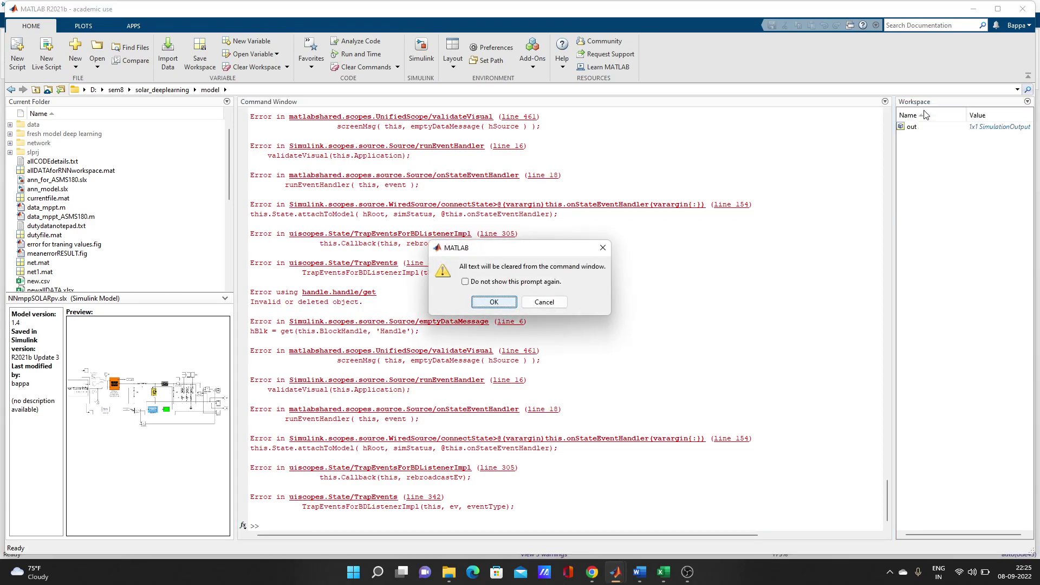
click(493, 302)
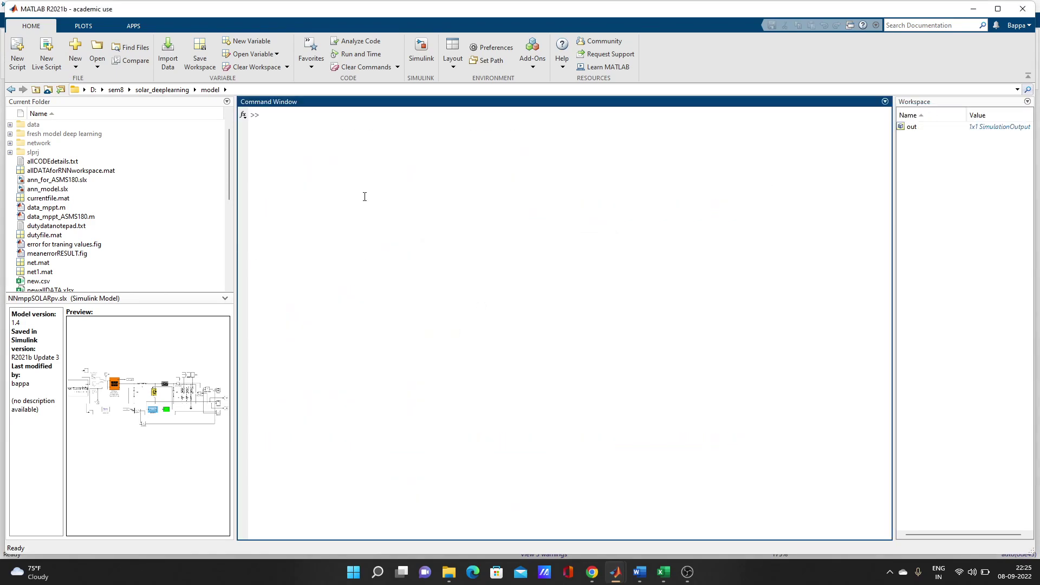
Step: Run nnstart to launch the Neural Network Start window
text(NN)
key(BackSpace)
key(BackSpace)
text(nnstart)
key(Return)
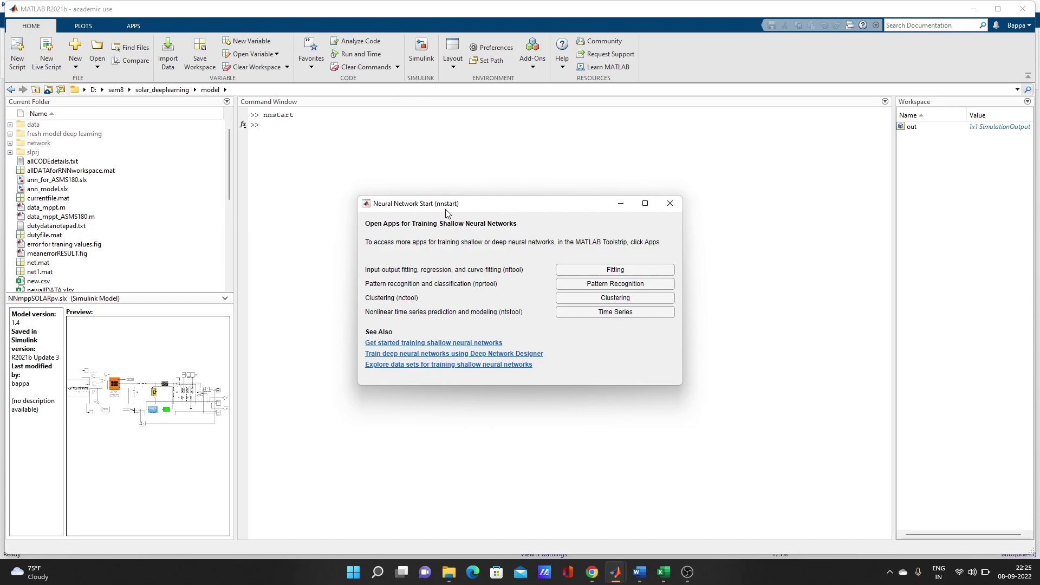
Step: Launch the Fitting app, maximize it, and choose Import Data from the workspace
click(625, 270)
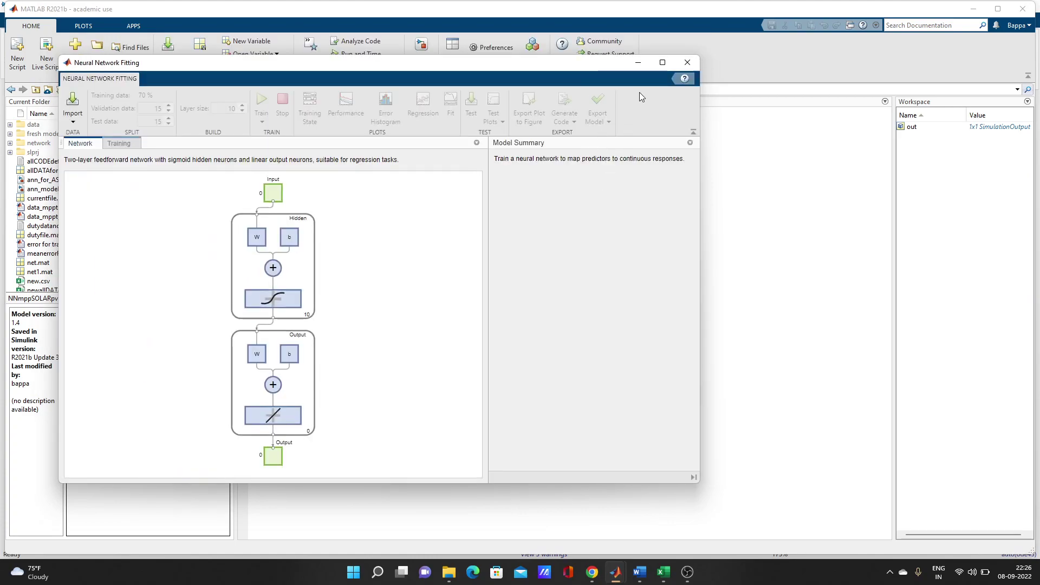
click(661, 62)
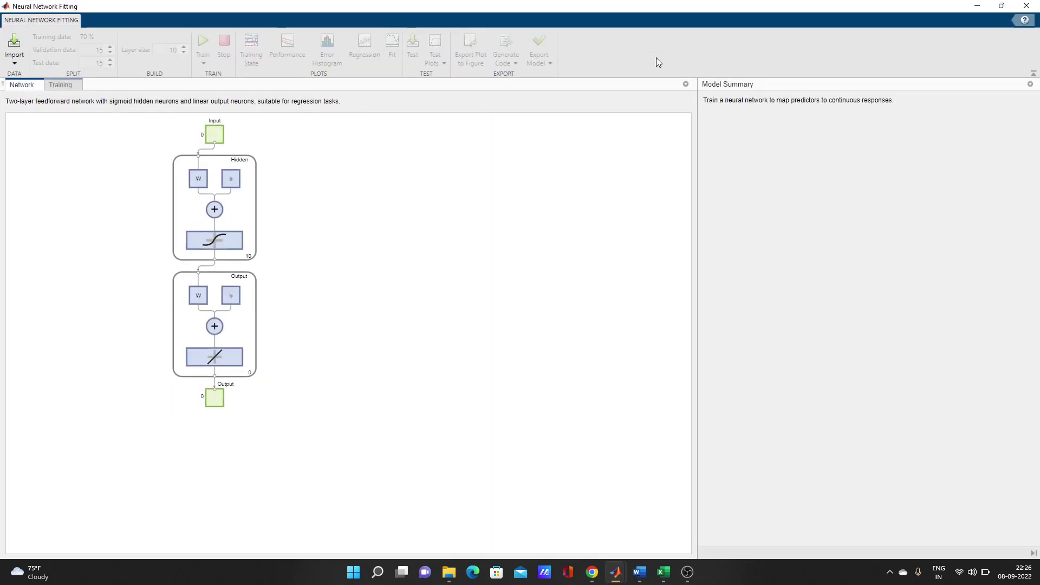
click(13, 56)
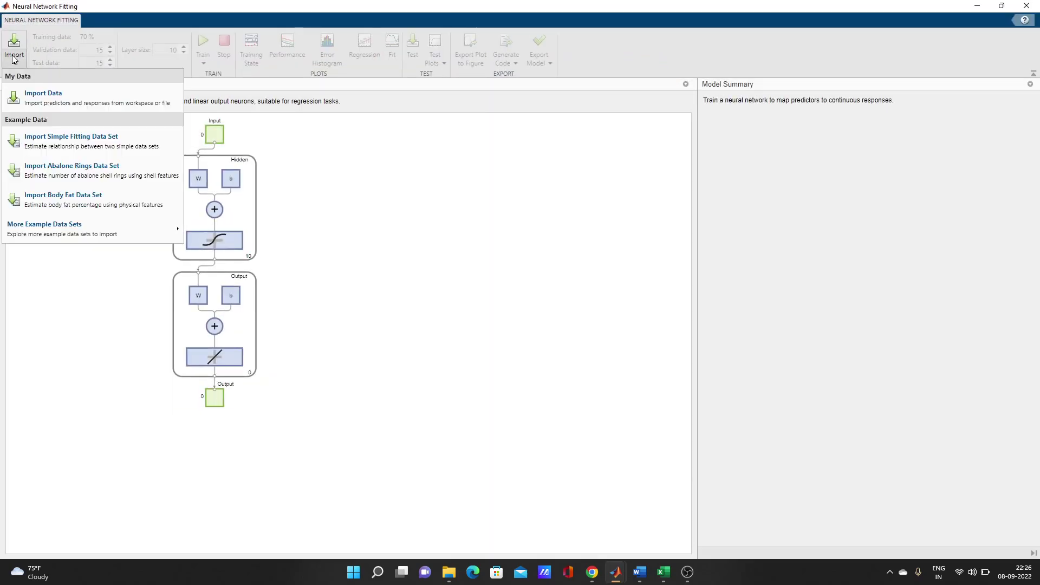
click(64, 103)
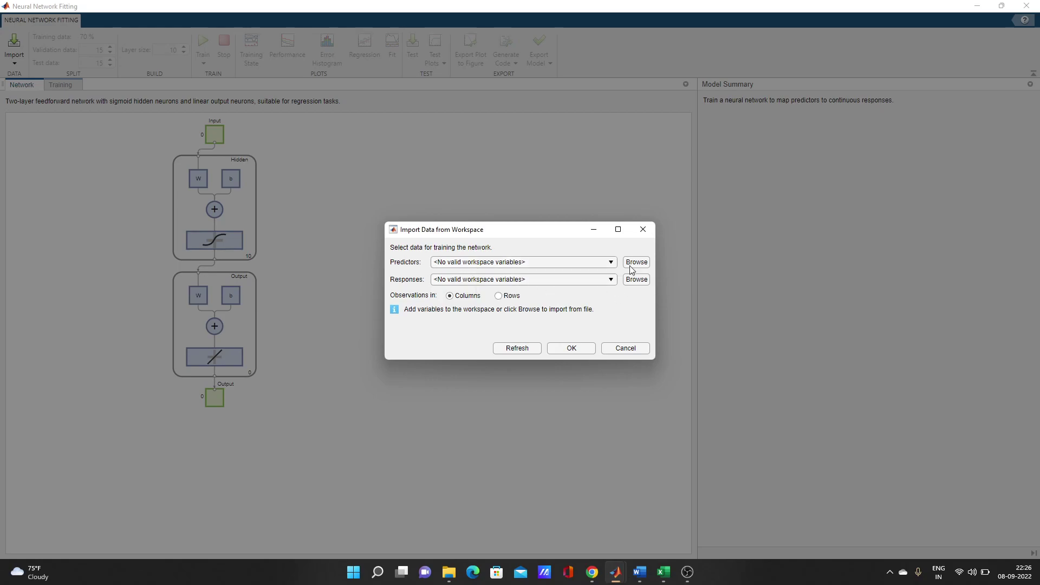
click(601, 280)
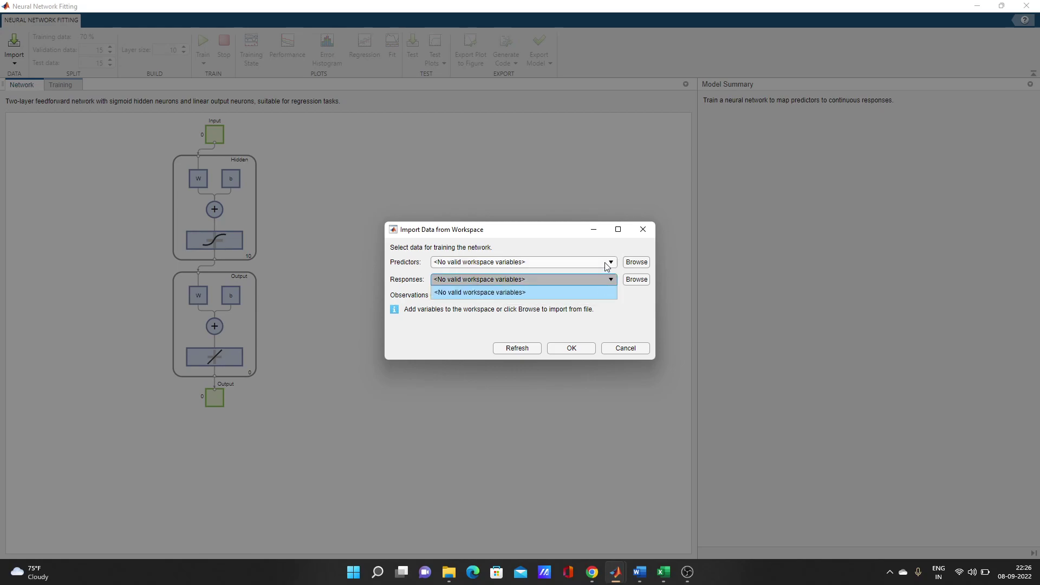
click(607, 264)
click(608, 250)
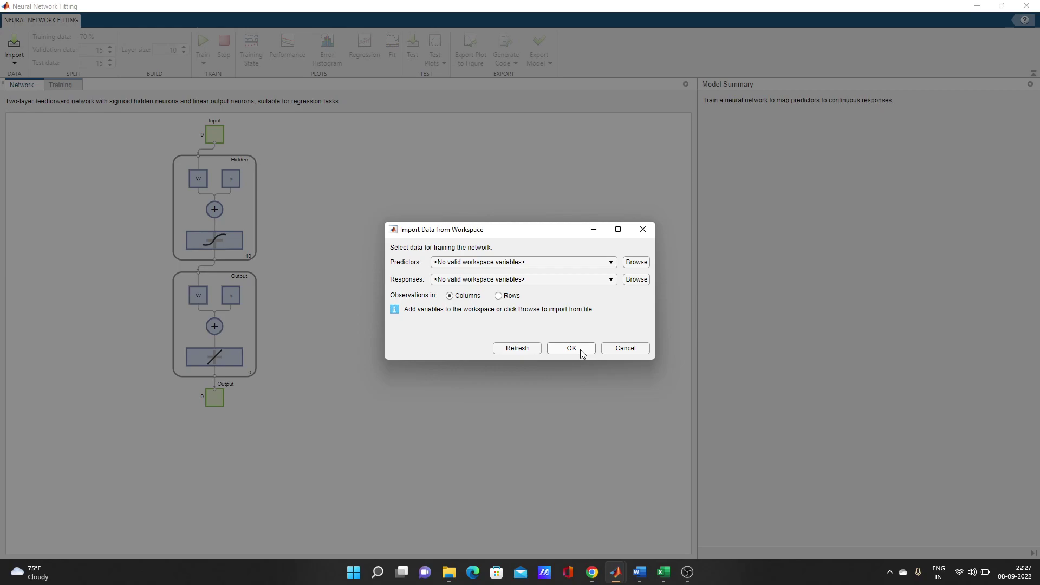
Step: Close the Import Data dialog and minimize the Neural Network Fitting window
click(641, 232)
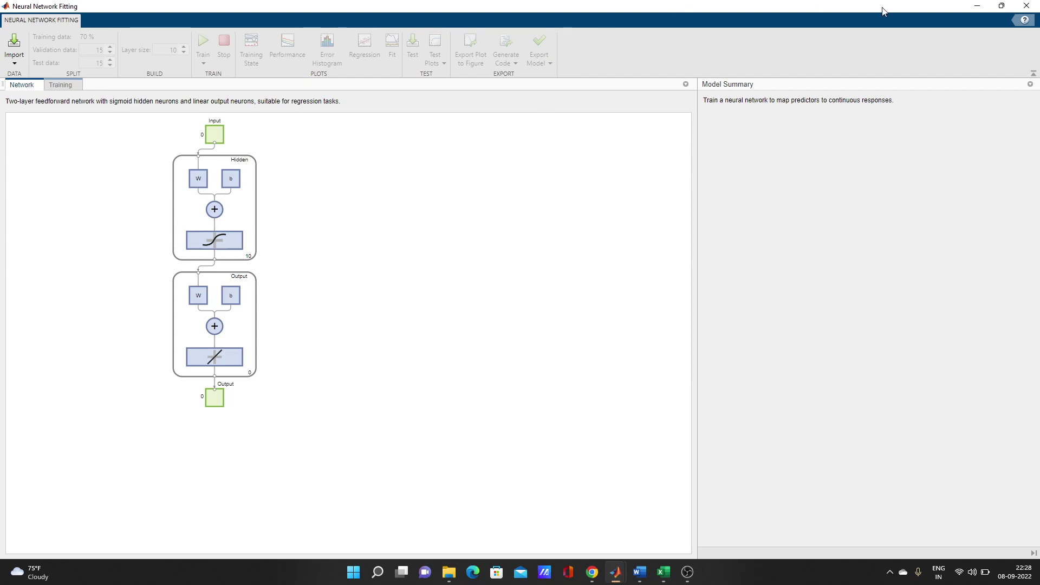
click(974, 8)
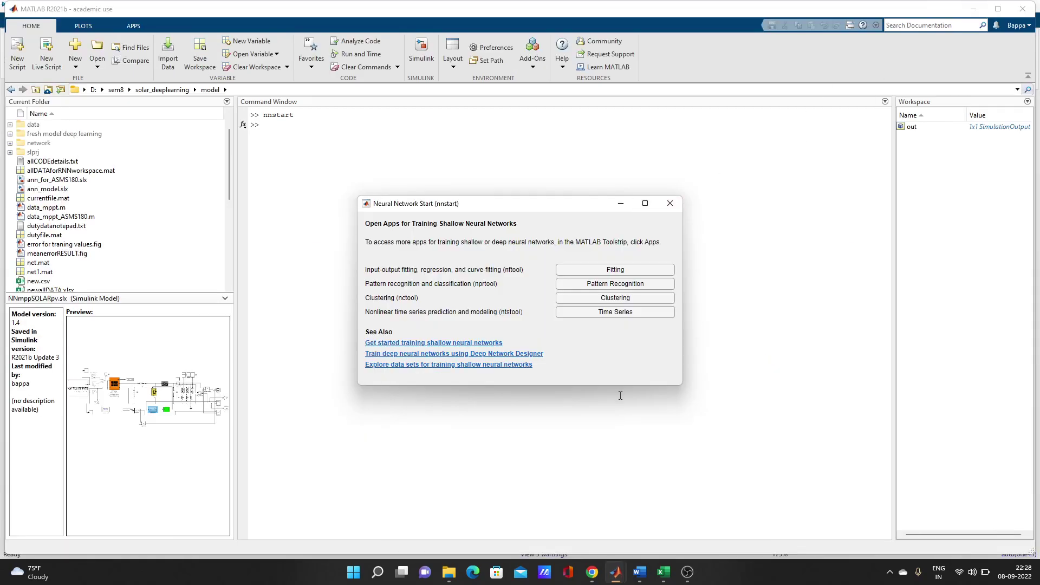
Step: Back in the NN MPPT diagram, highlight the neural network and inspect the V Filter parameters
mouse_move(623, 573)
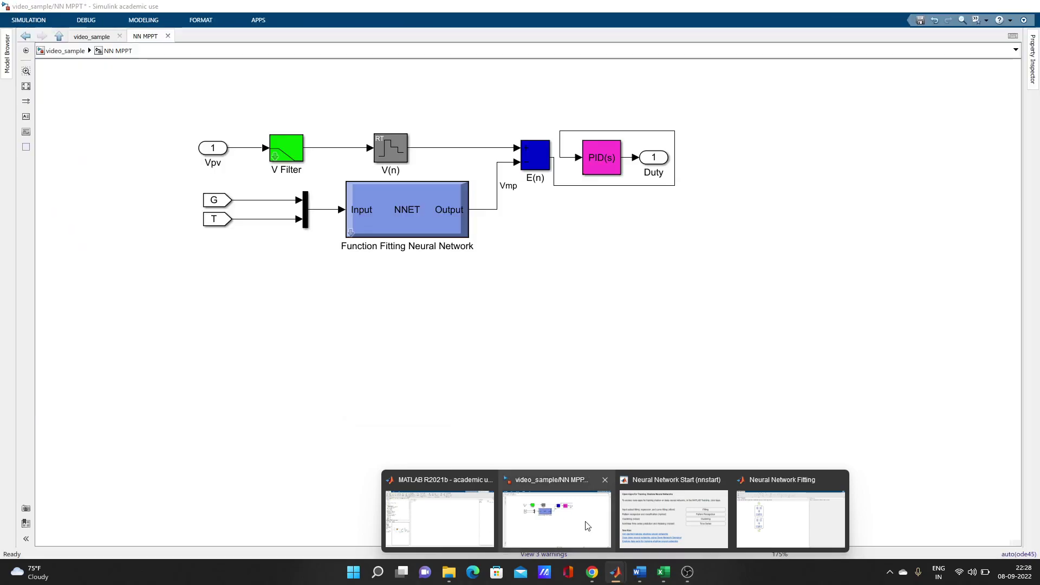
click(587, 526)
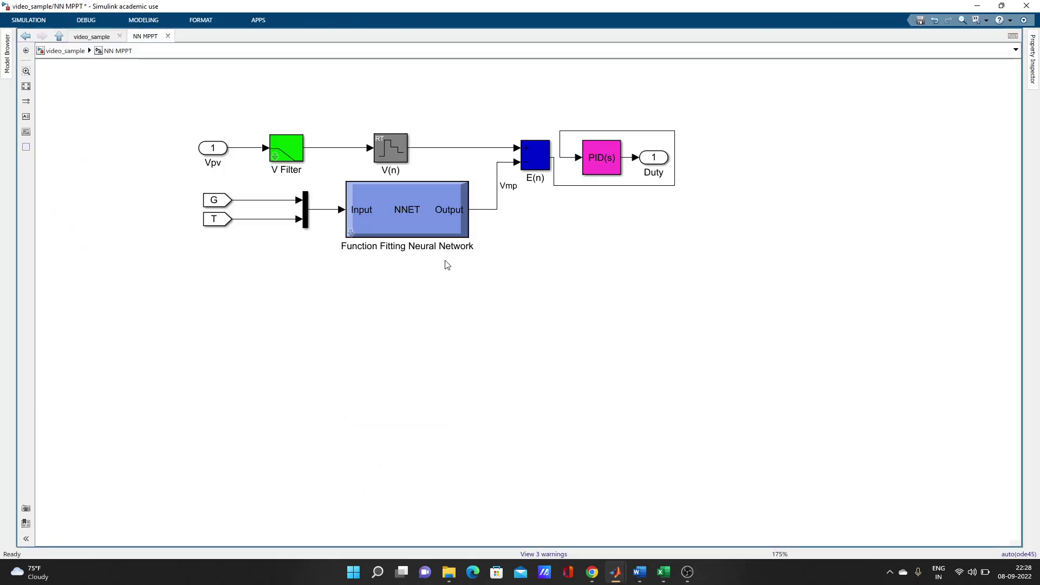
click(431, 209)
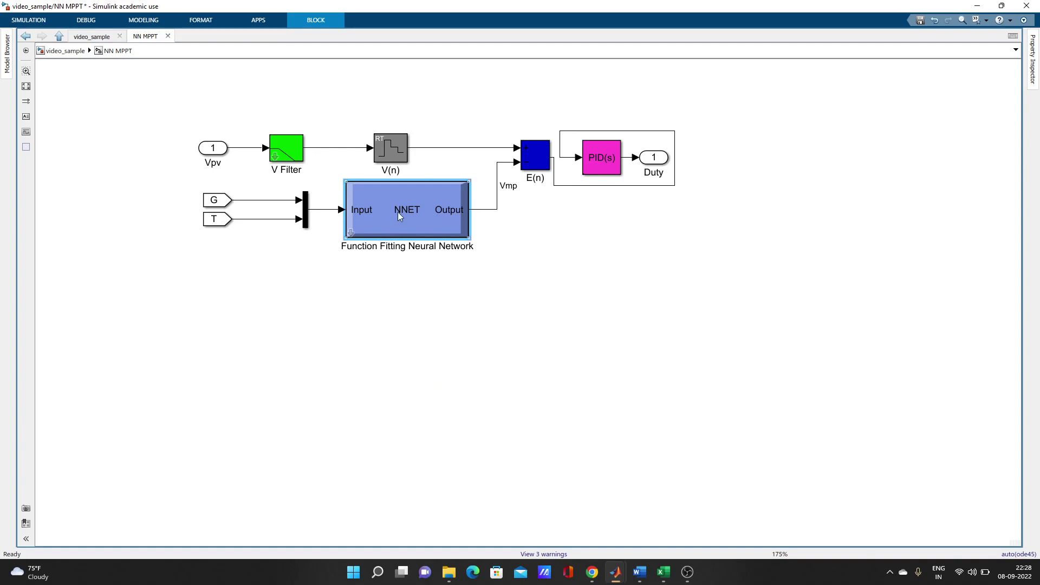
click(300, 155)
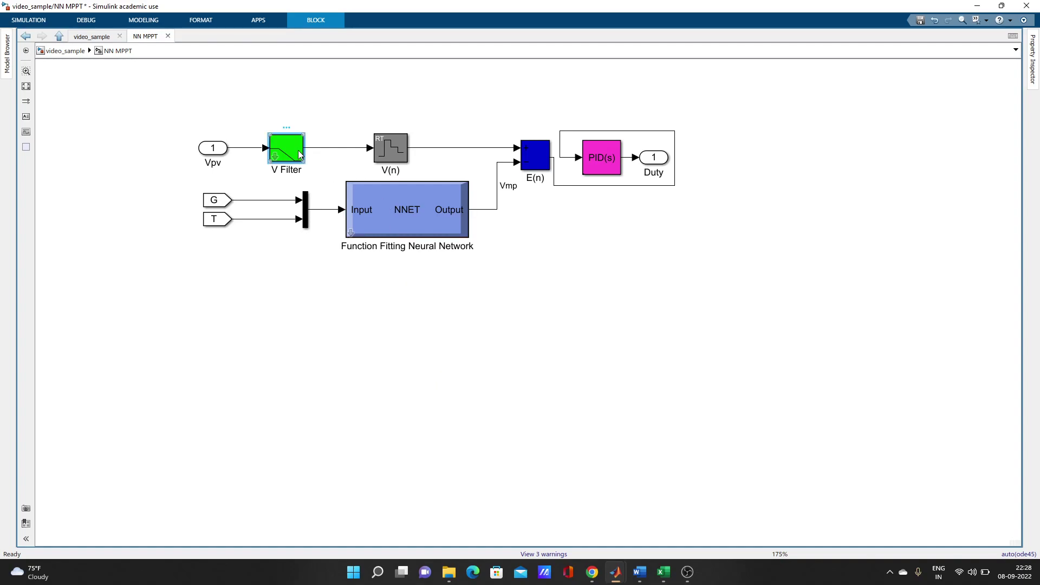
double_click(300, 155)
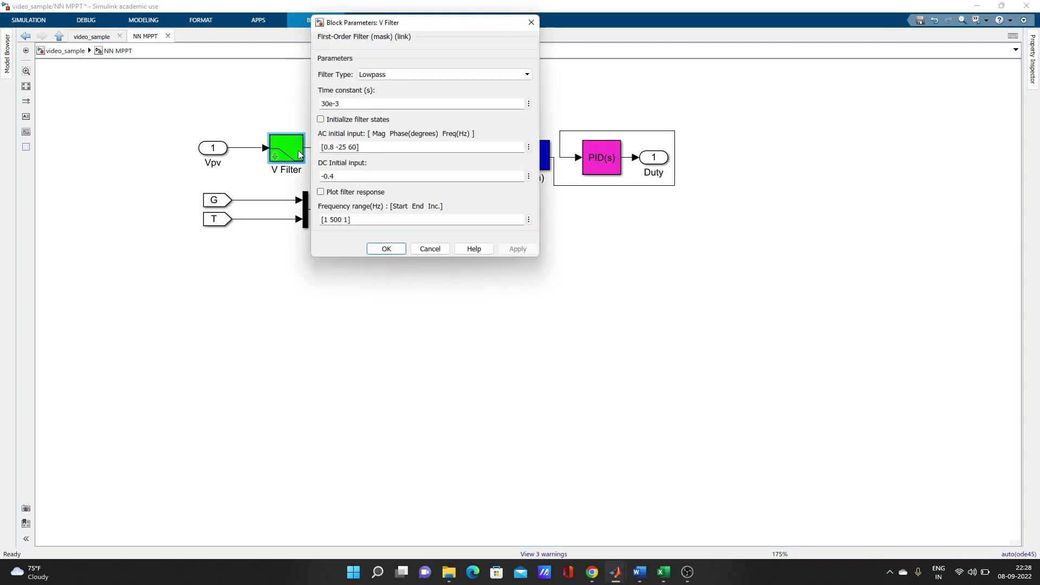
click(390, 248)
Step: Check the V(n) hold's 1e-4 sample time, then select the PID controller block
click(388, 155)
double_click(388, 155)
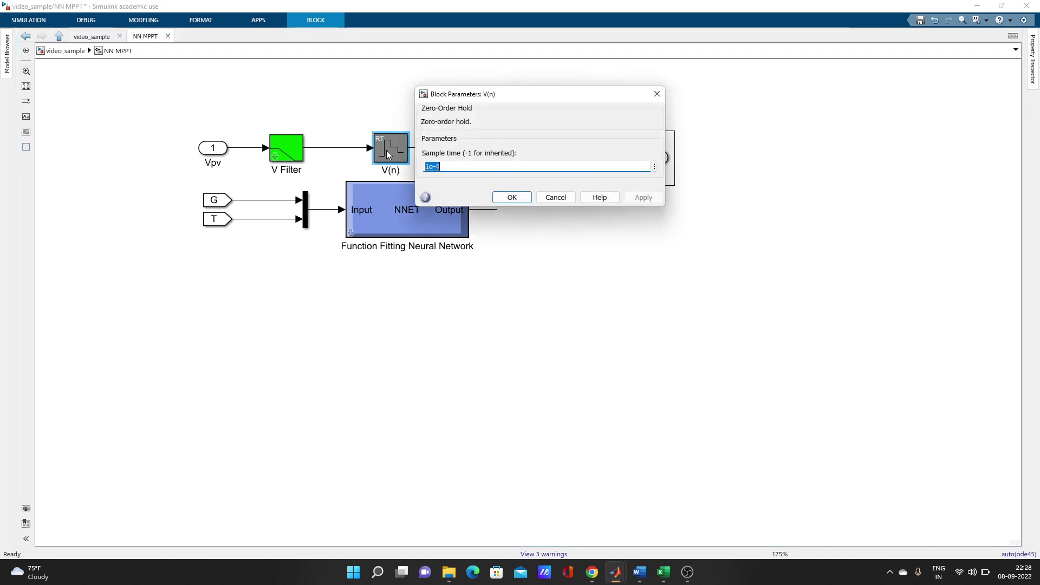
click(512, 197)
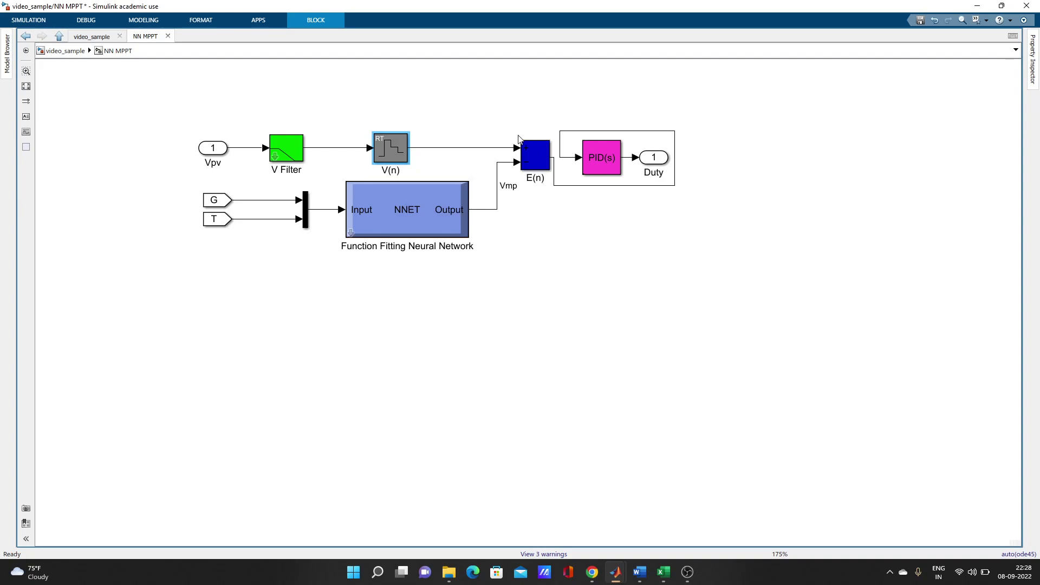
click(606, 150)
click(81, 61)
click(597, 162)
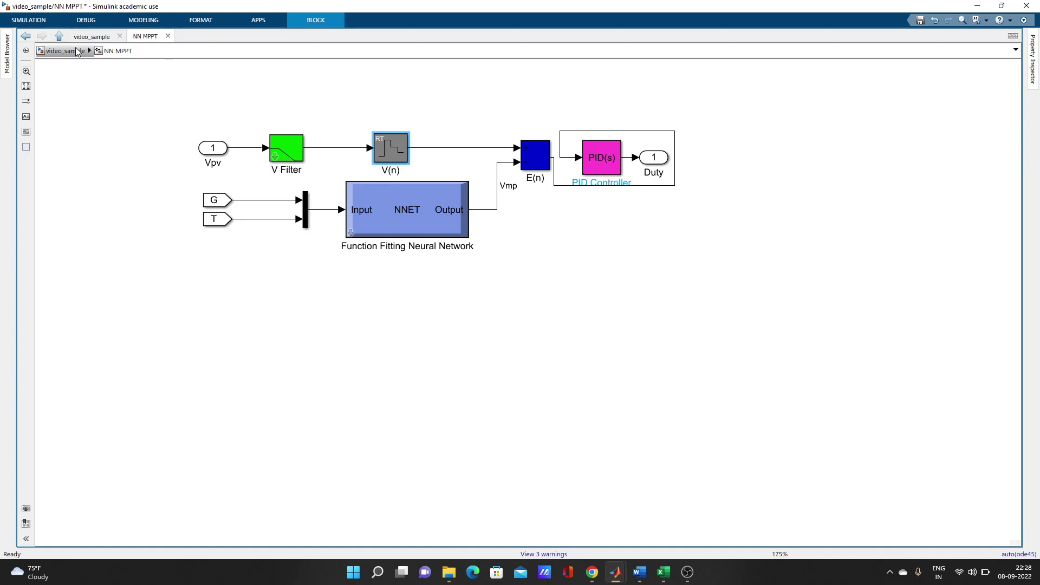
Step: Return to video_sample and confirm IGBT/Diode keeps Ron 1e-3 Ω and snubber 1e5 Ω
click(77, 51)
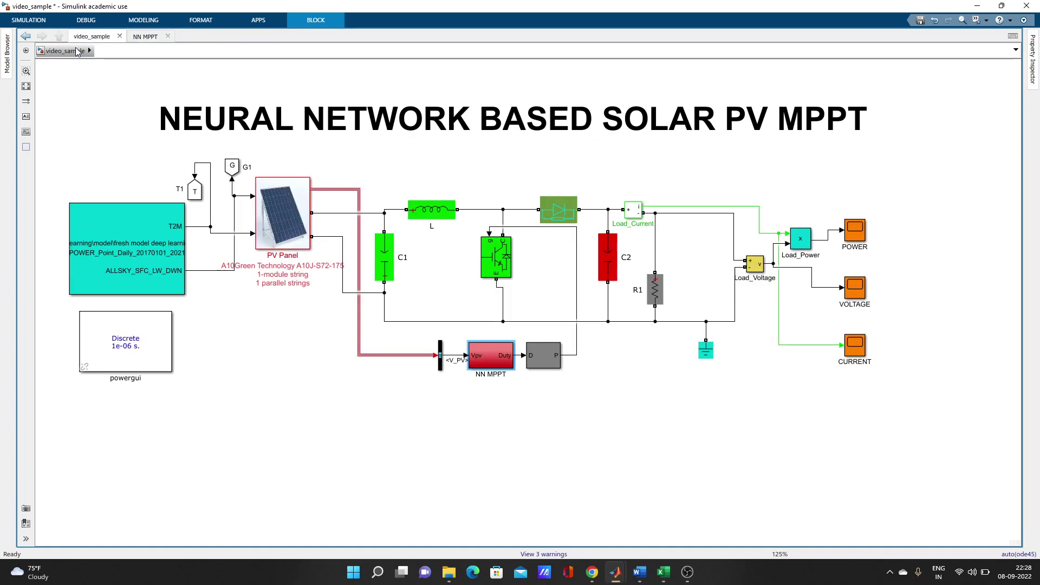
click(553, 362)
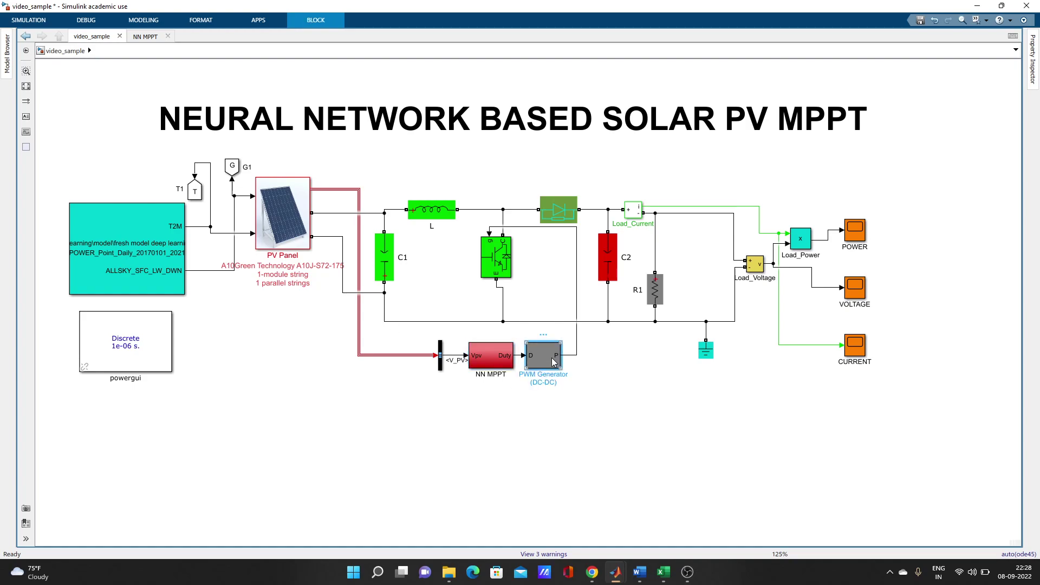
click(650, 446)
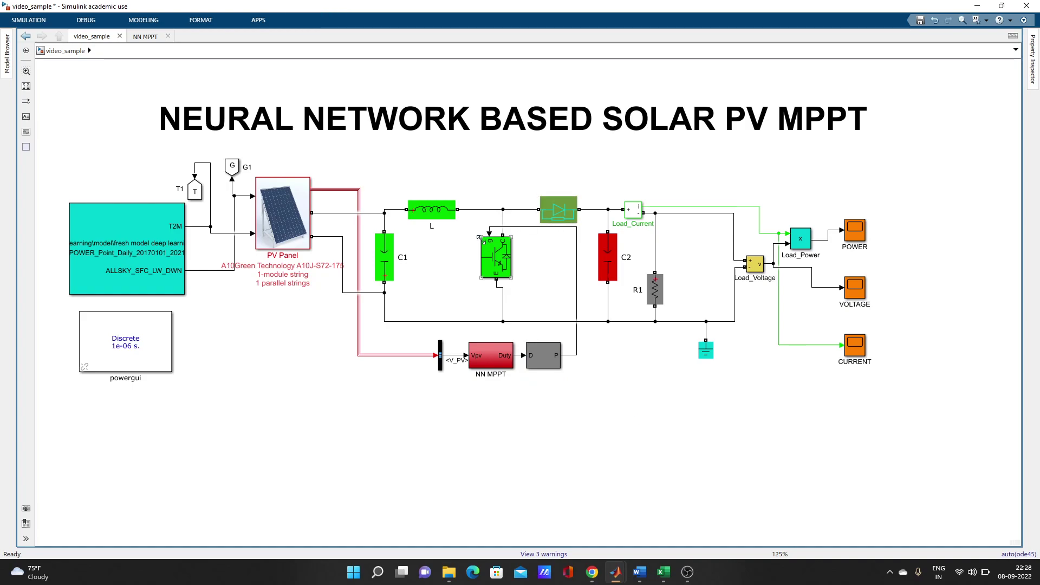
click(494, 254)
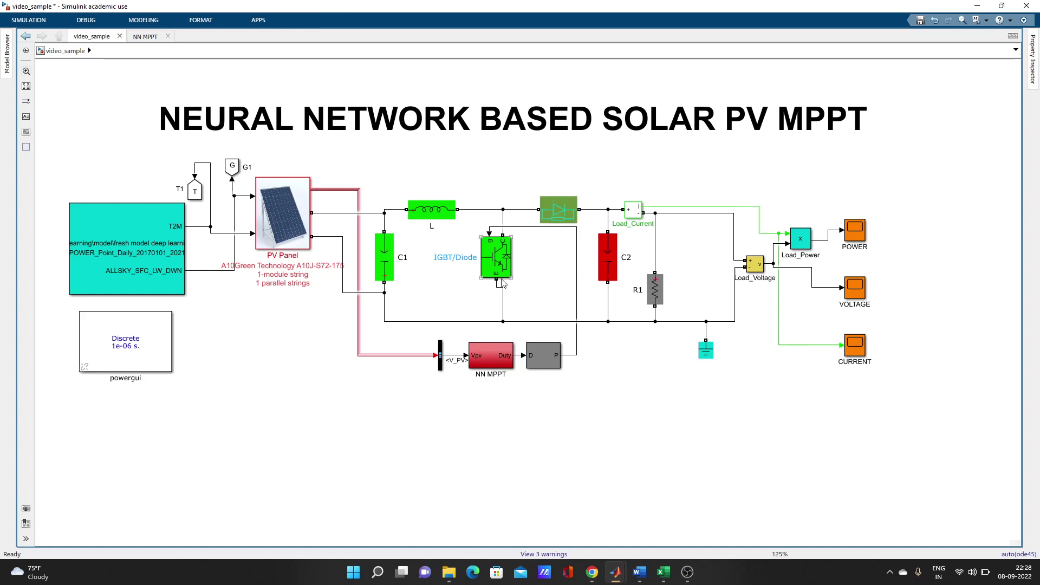
double_click(496, 245)
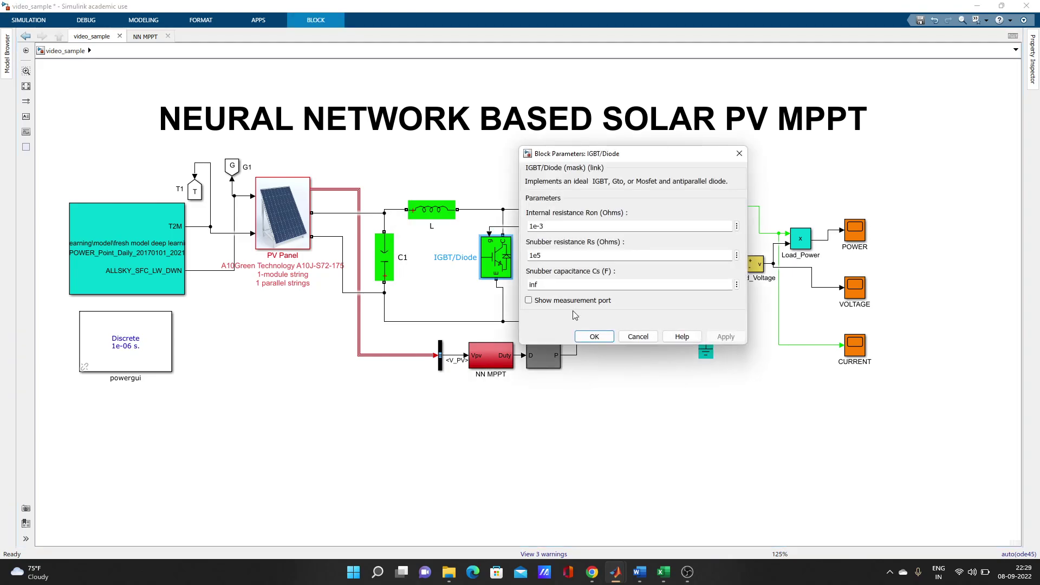
click(594, 337)
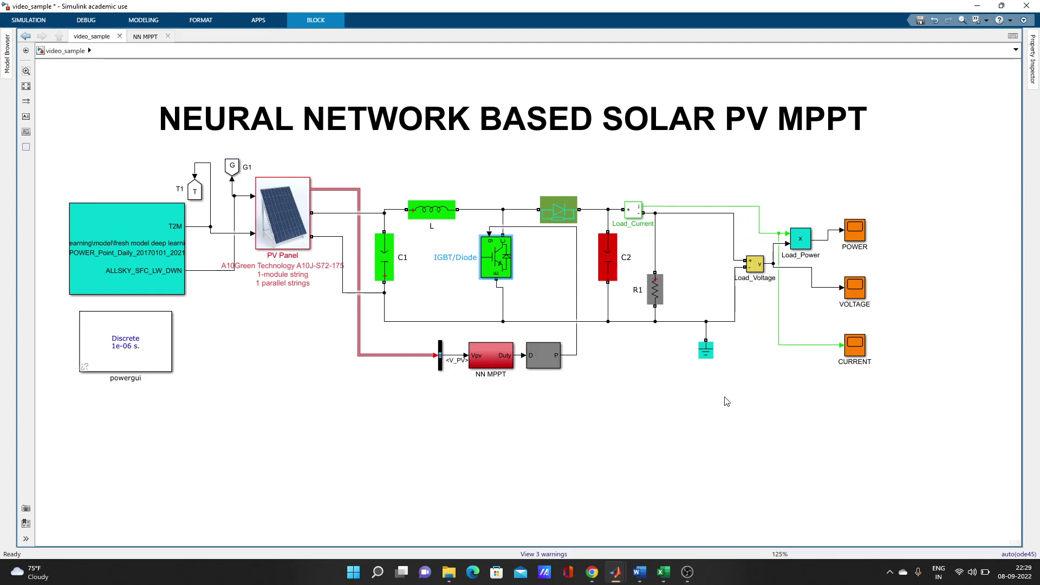
Step: View the POWER scope's load power rising to about 66 W, then close it
double_click(857, 235)
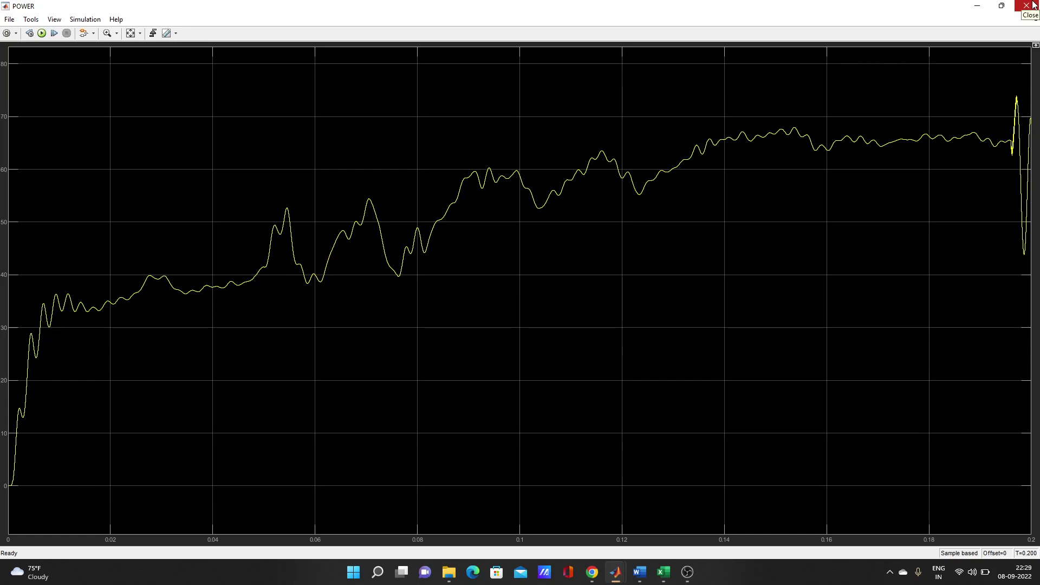
click(1034, 5)
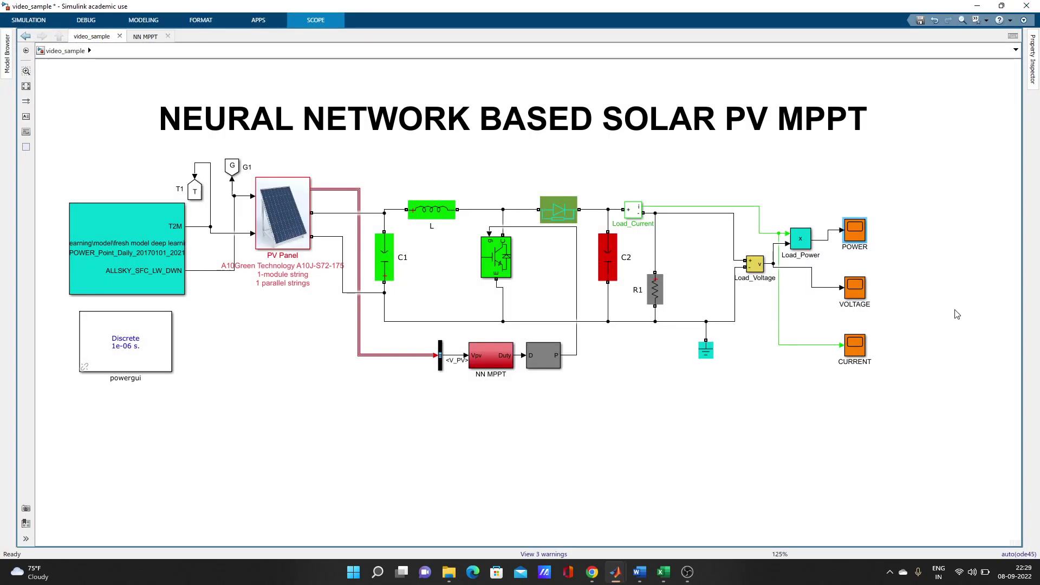
click(856, 286)
double_click(857, 286)
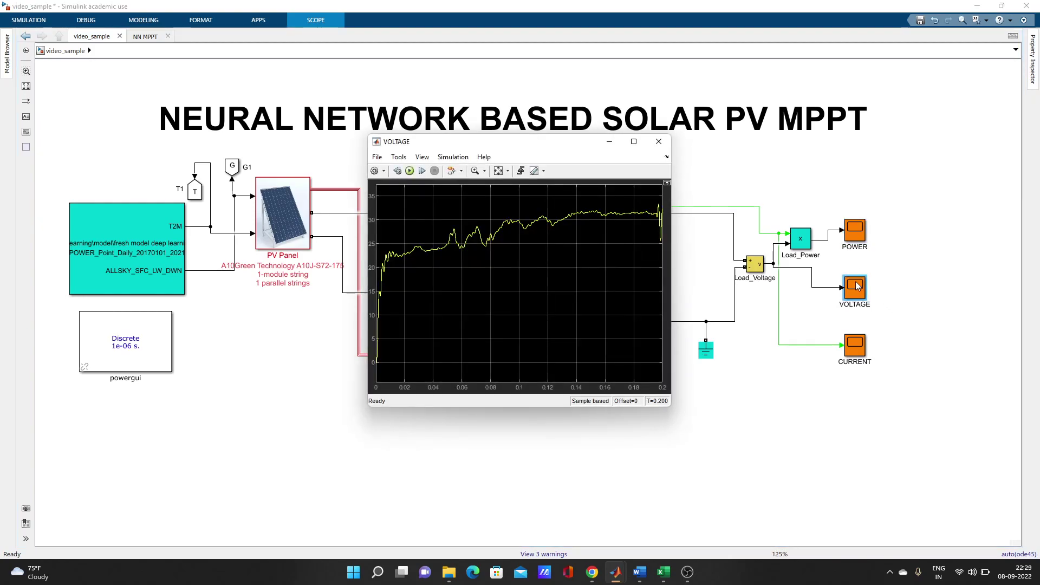
click(634, 142)
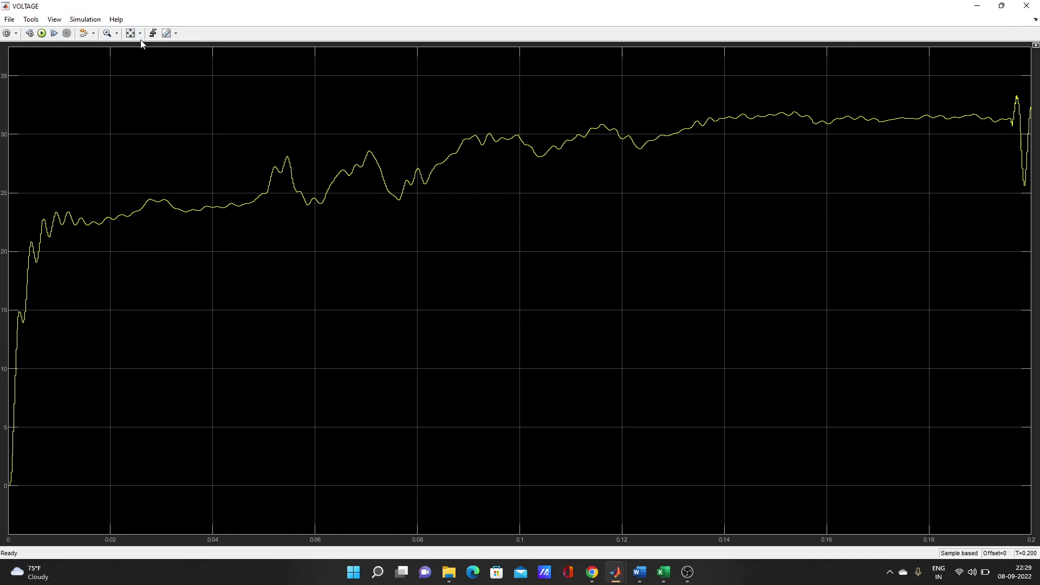
click(130, 33)
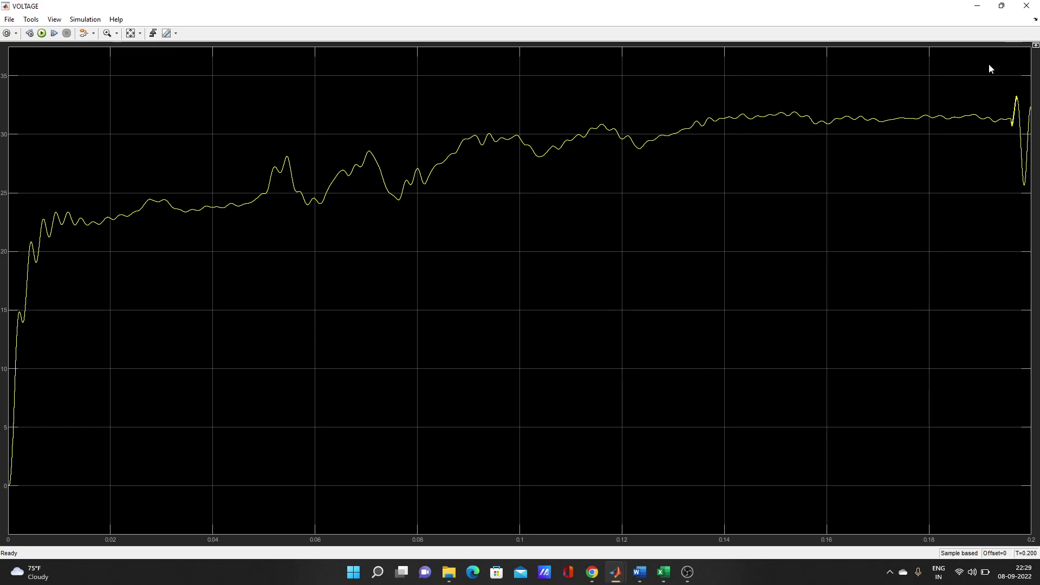
click(1028, 6)
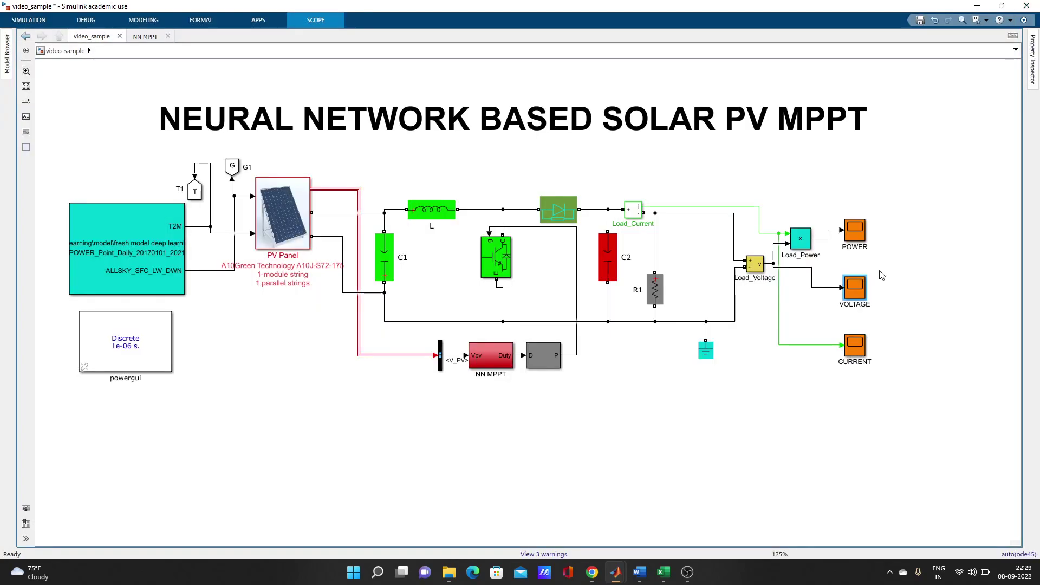
double_click(855, 346)
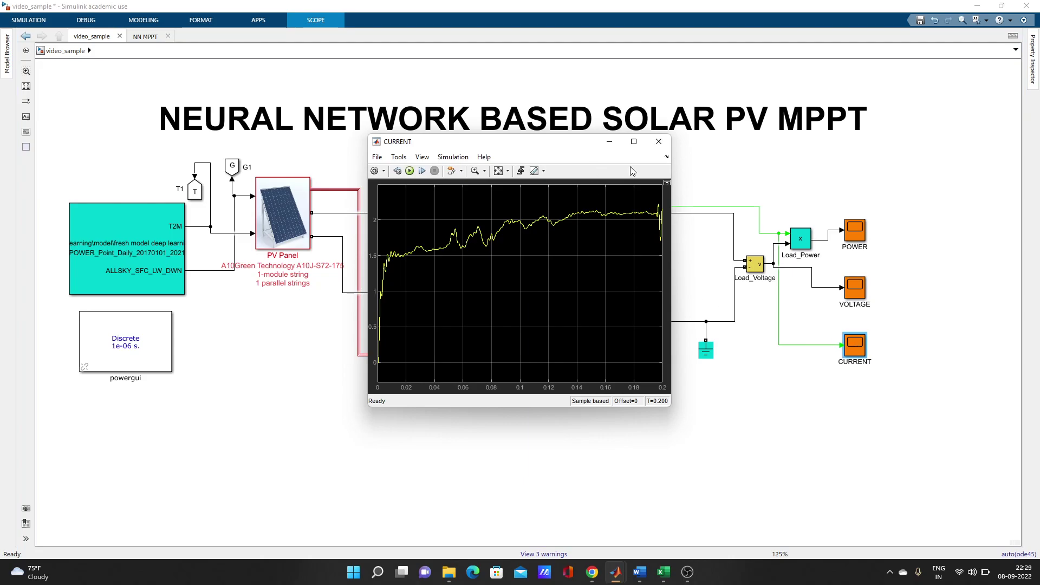
click(633, 141)
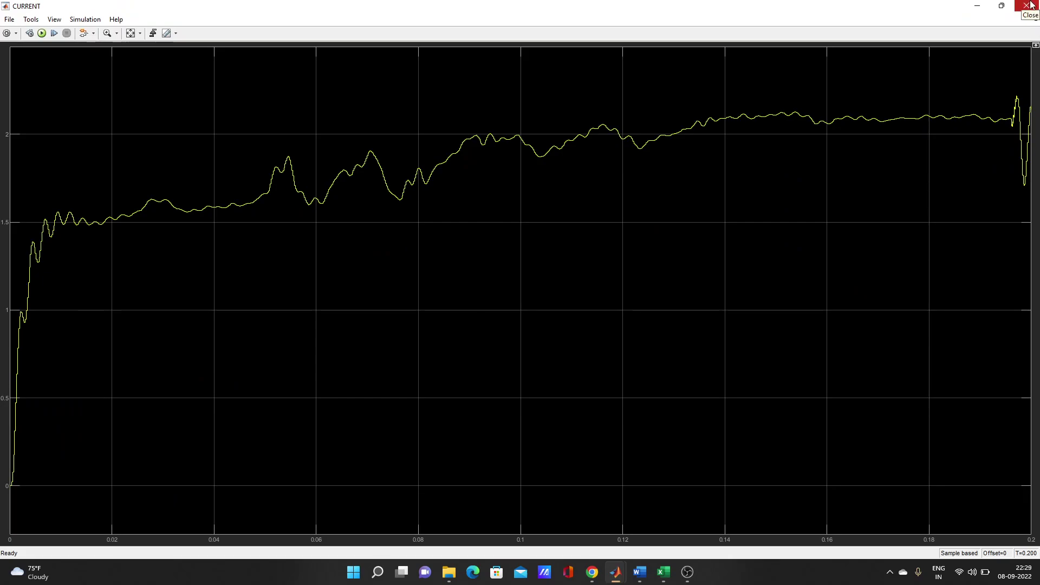
click(1027, 6)
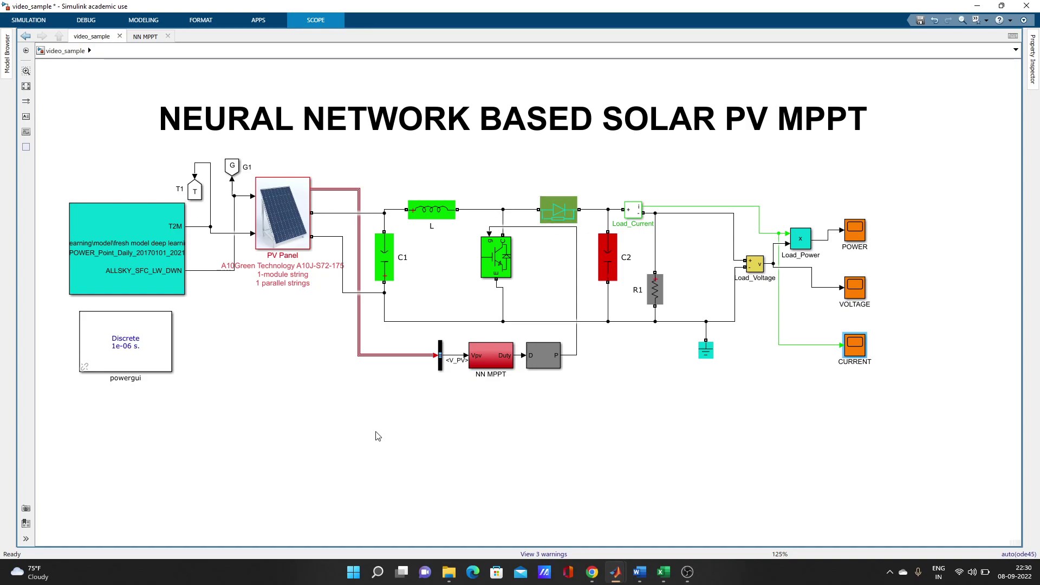
click(133, 270)
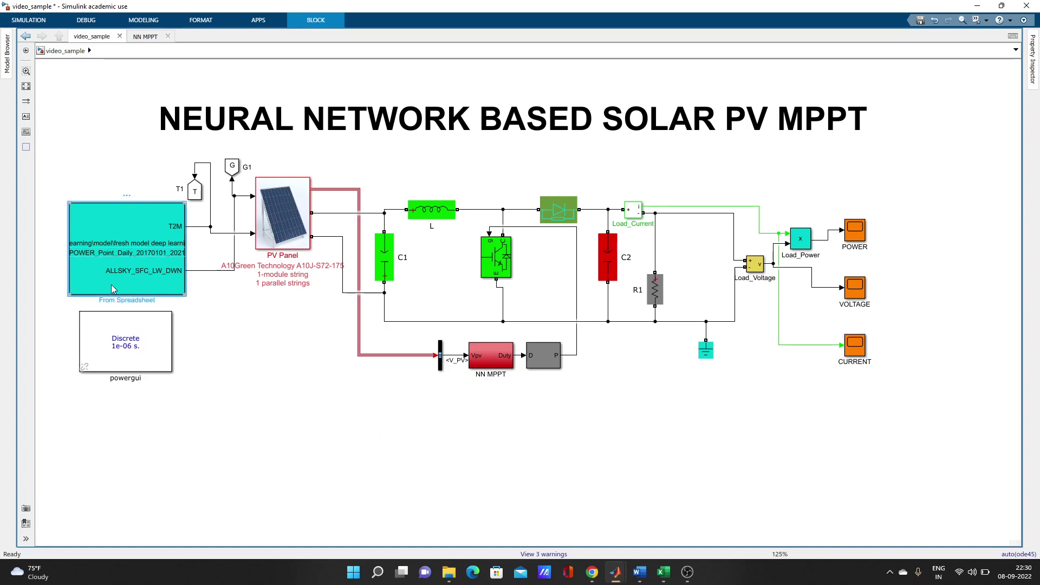
click(264, 270)
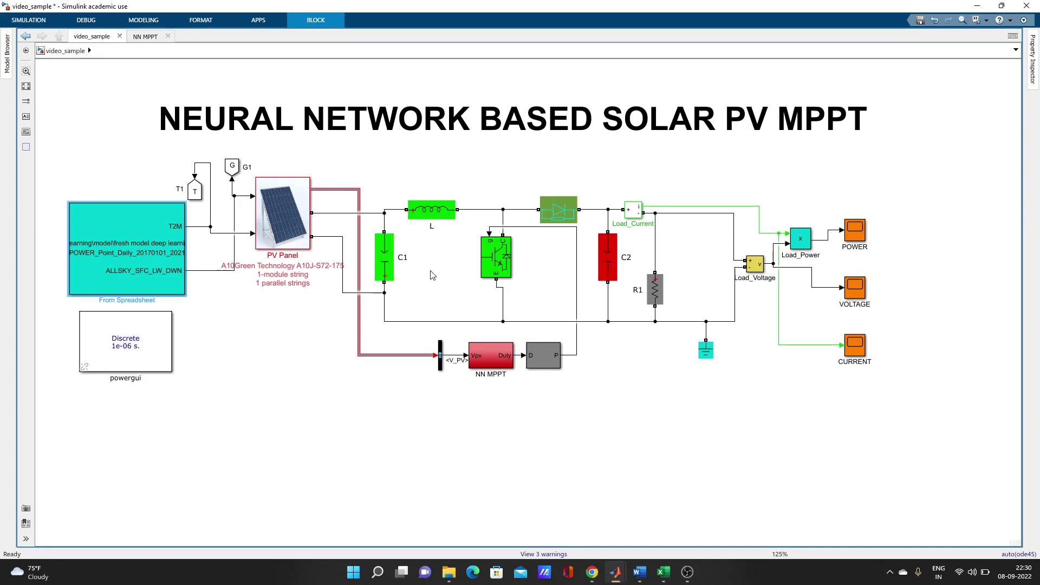
click(284, 229)
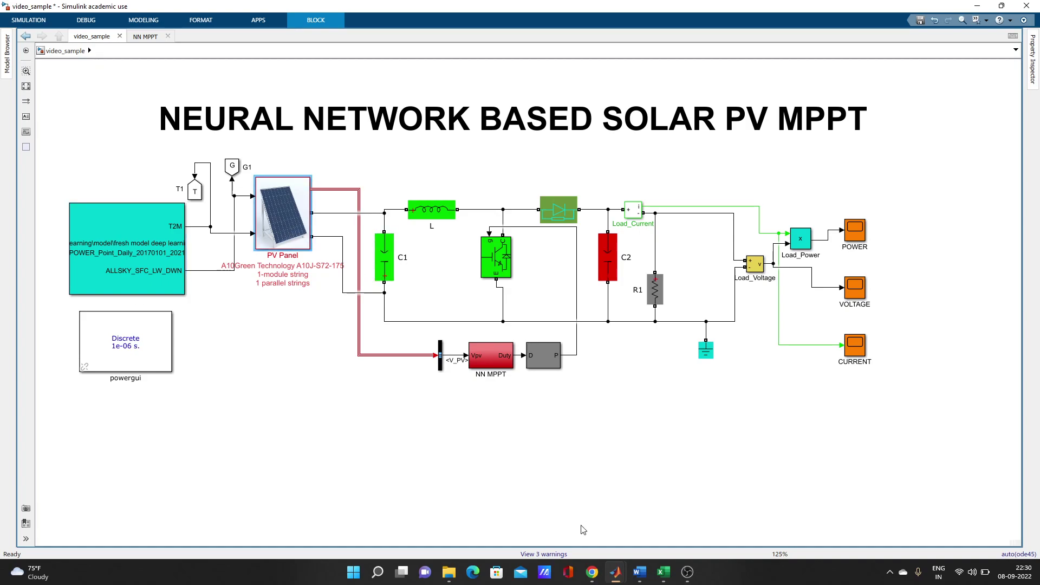
Step: Open the 3 warnings in the Diagnostic Viewer and scroll through the PV Panel algebraic-loop messages
click(540, 555)
scroll(291, 507, up, 5)
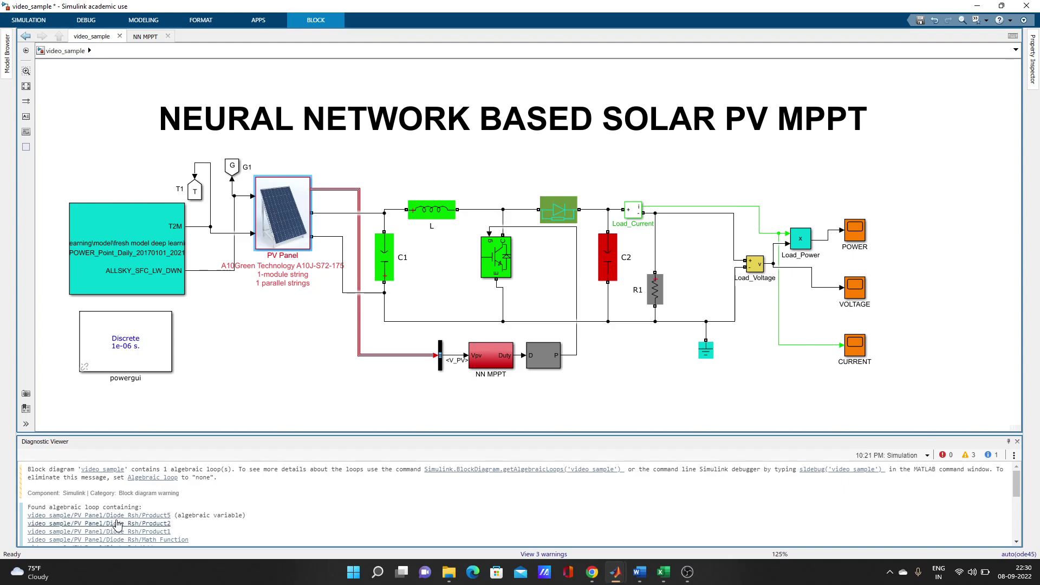
scroll(325, 508, down, 5)
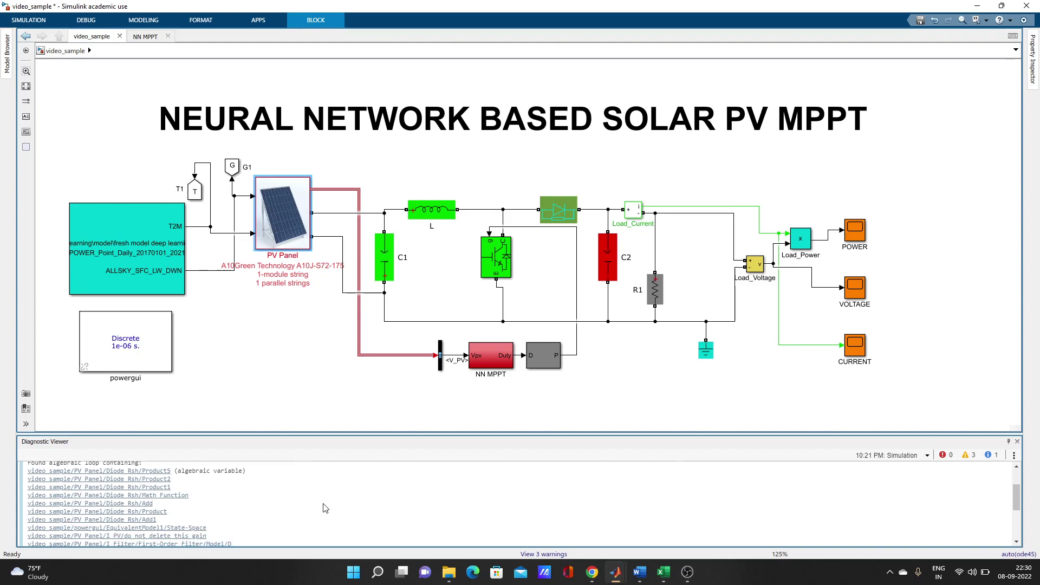
scroll(325, 508, up, 4)
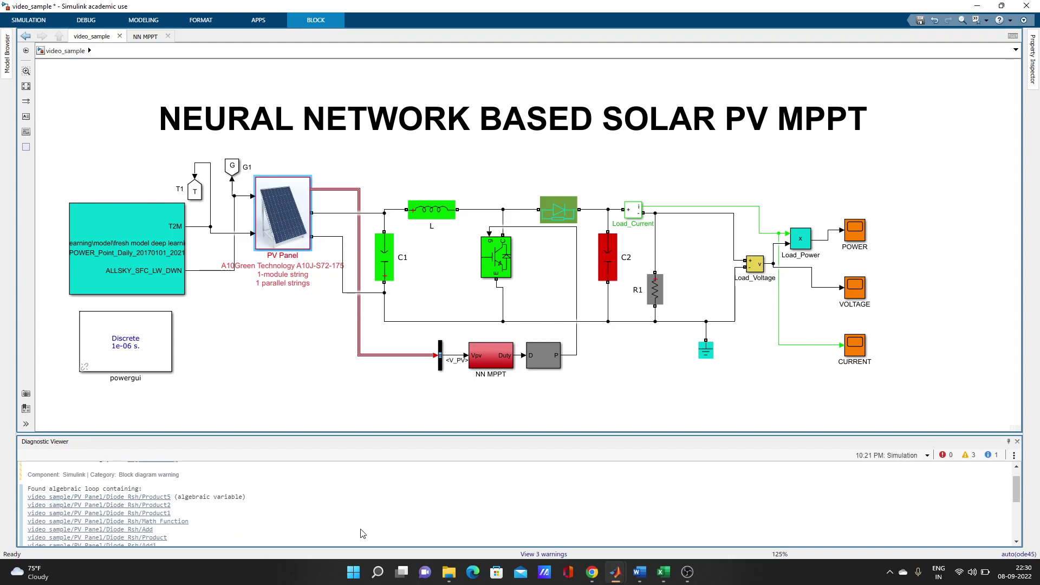
Step: Close the Diagnostic Viewer, then select and deselect the model title annotation
click(1016, 442)
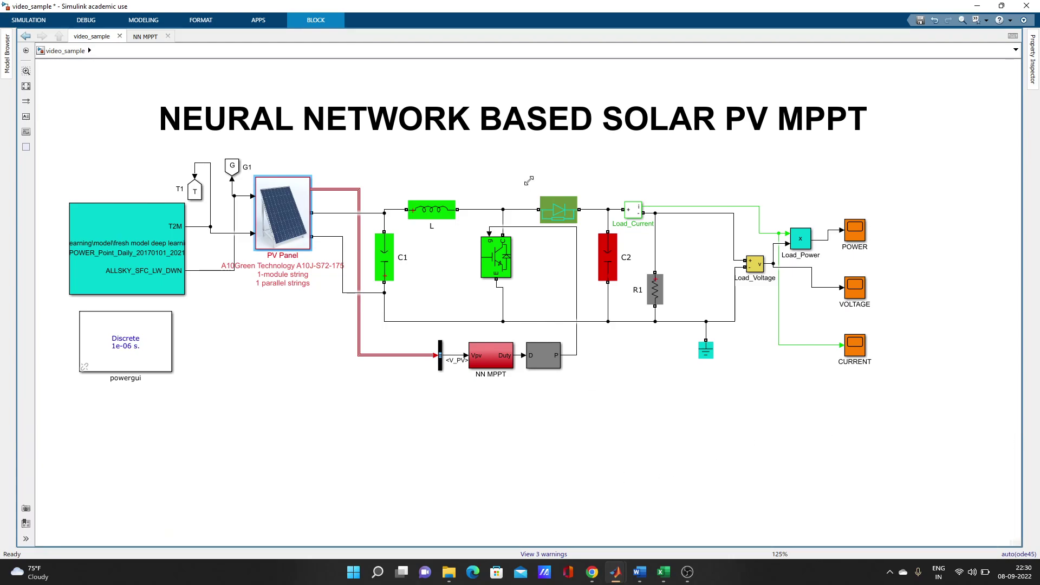
click(544, 119)
click(536, 156)
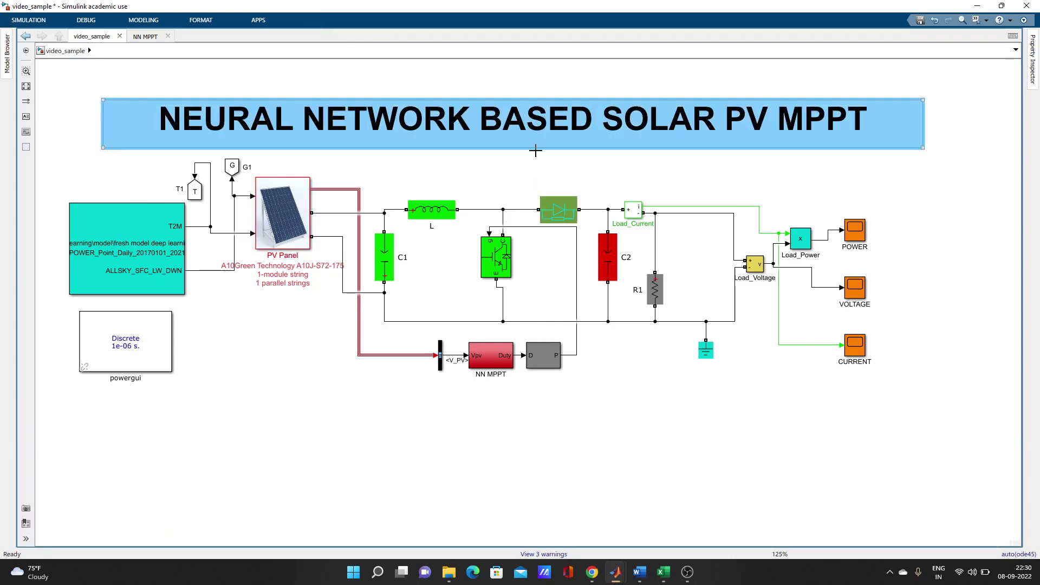